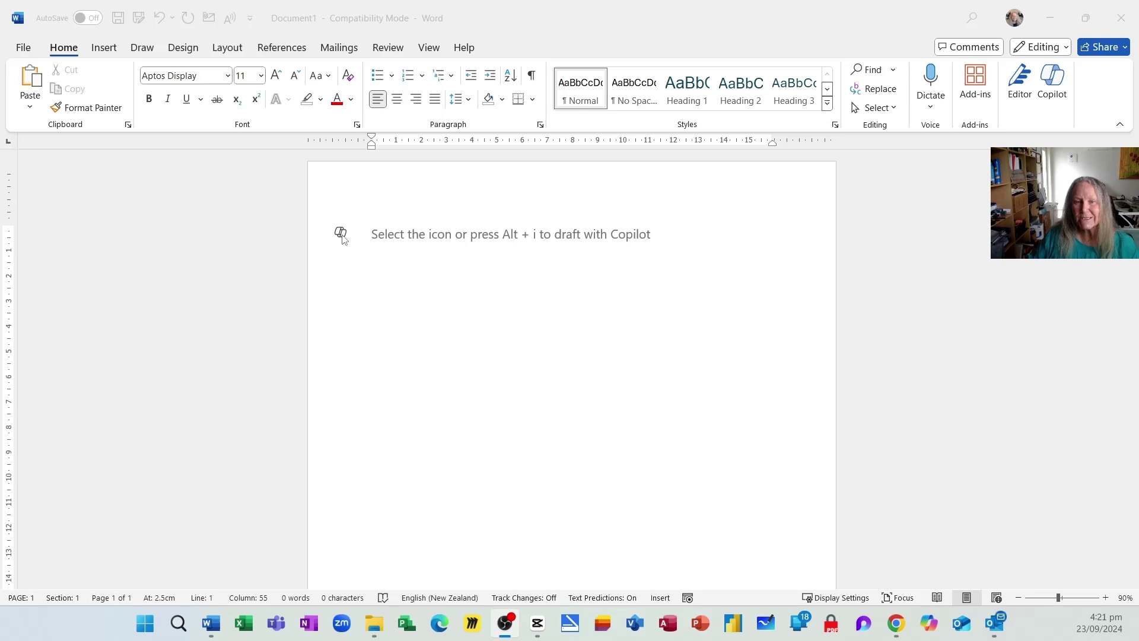
- Prompt Copilot with 'Describe Summer in Aotearoa New Zealand' and generate the draft
{"action": "left_click", "coordinate": [342, 237]}
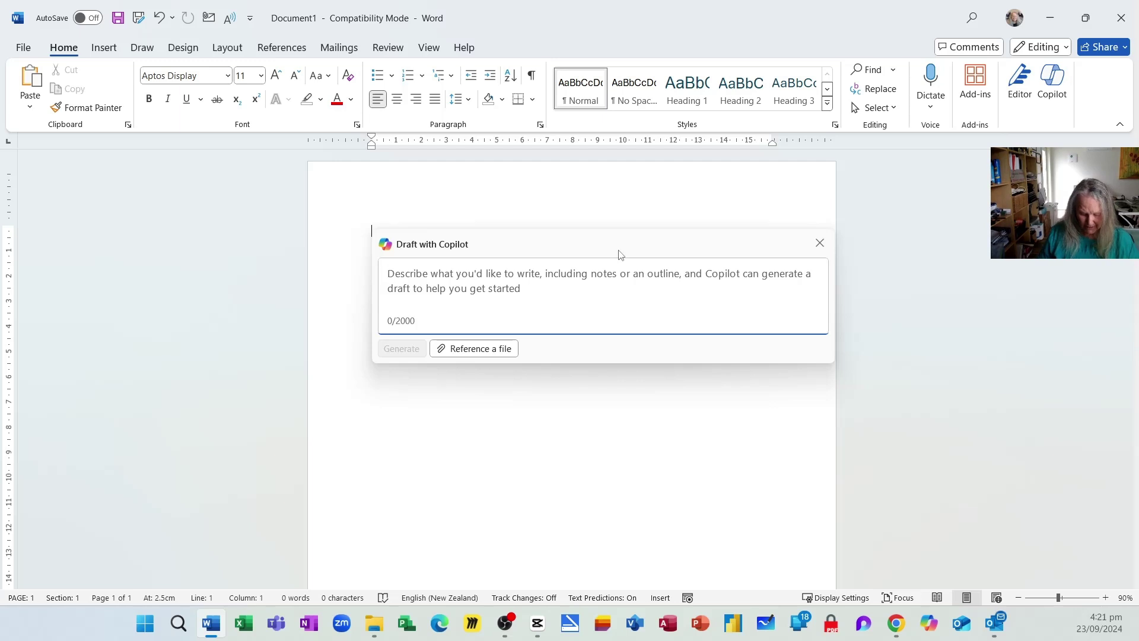
{"action": "type", "text": "Describe "}
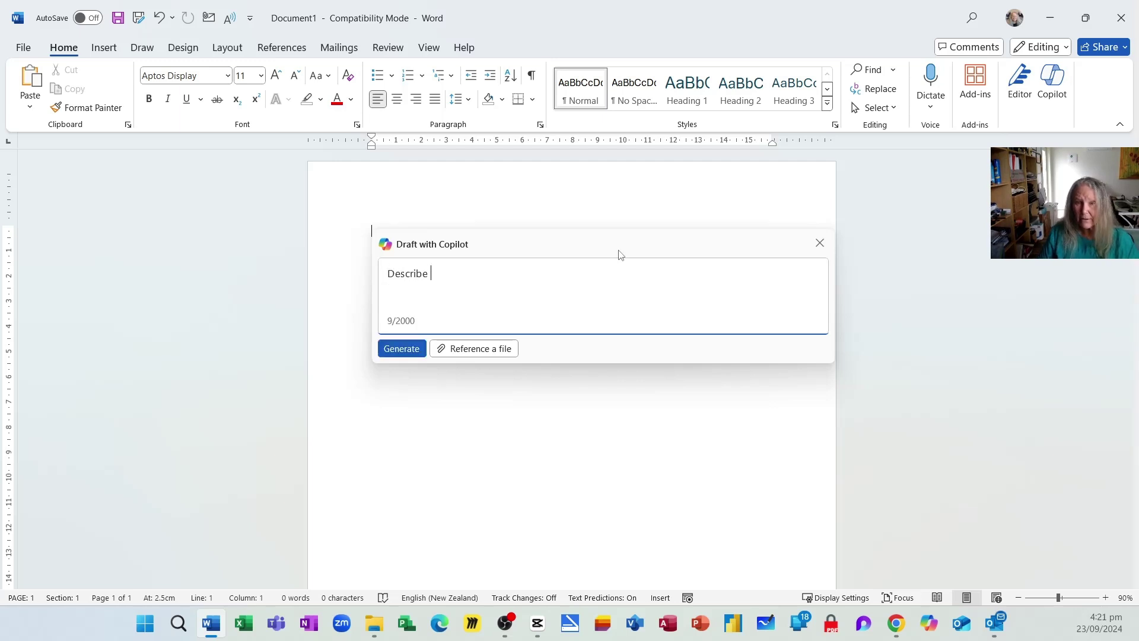
{"action": "type", "text": "Summer in Au"}
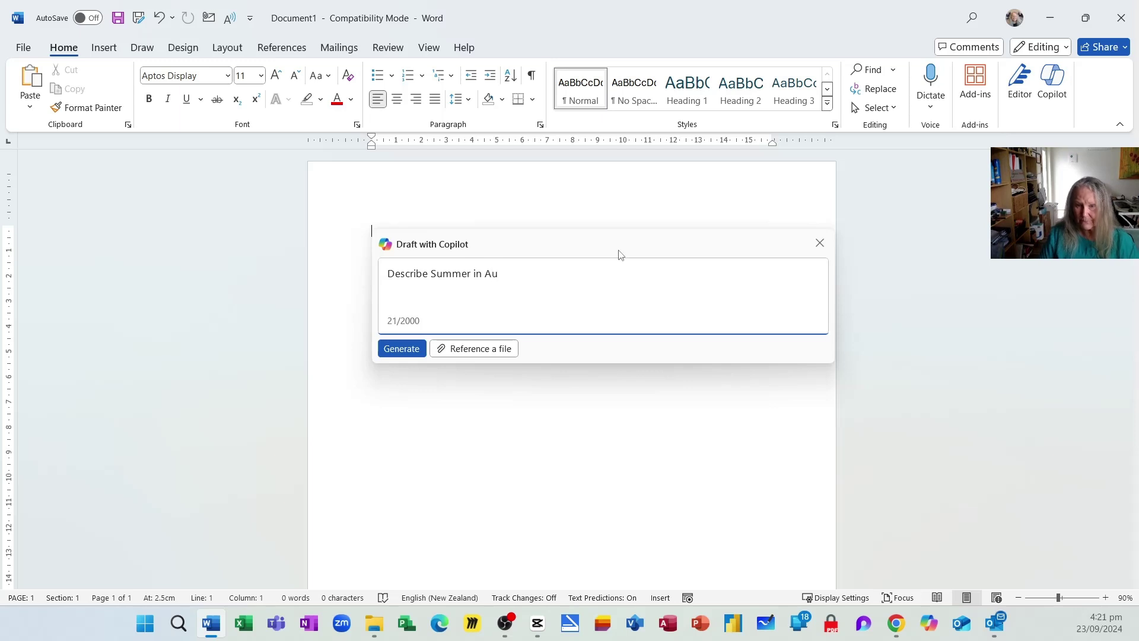
{"action": "key", "text": "BackSpace"}
{"action": "type", "text": "otea"}
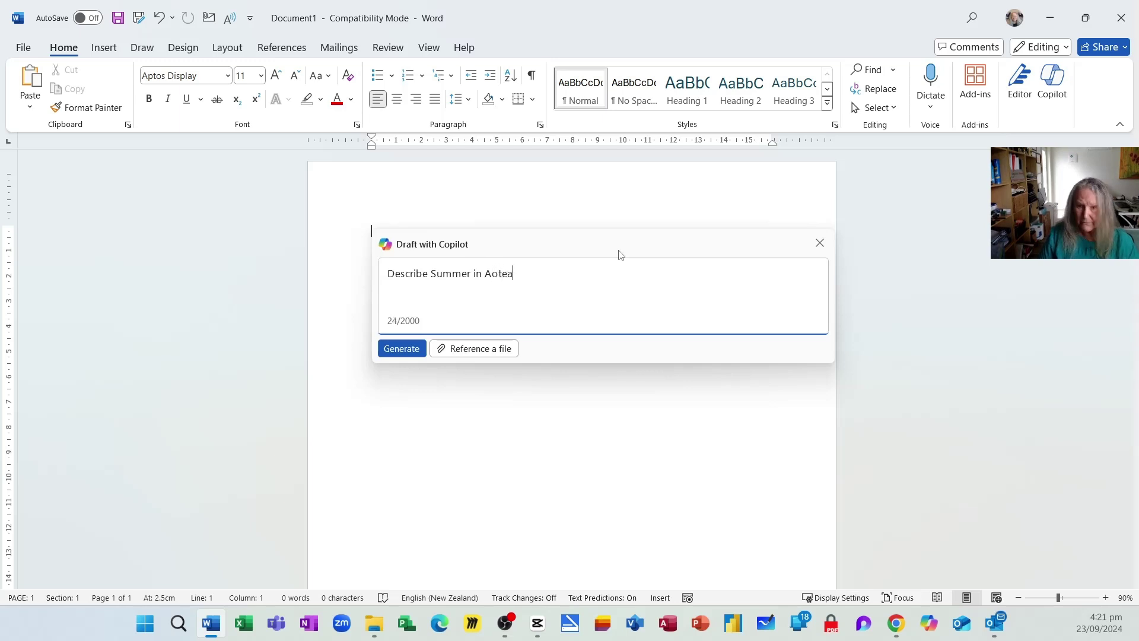
{"action": "type", "text": "roa New Zealand"}
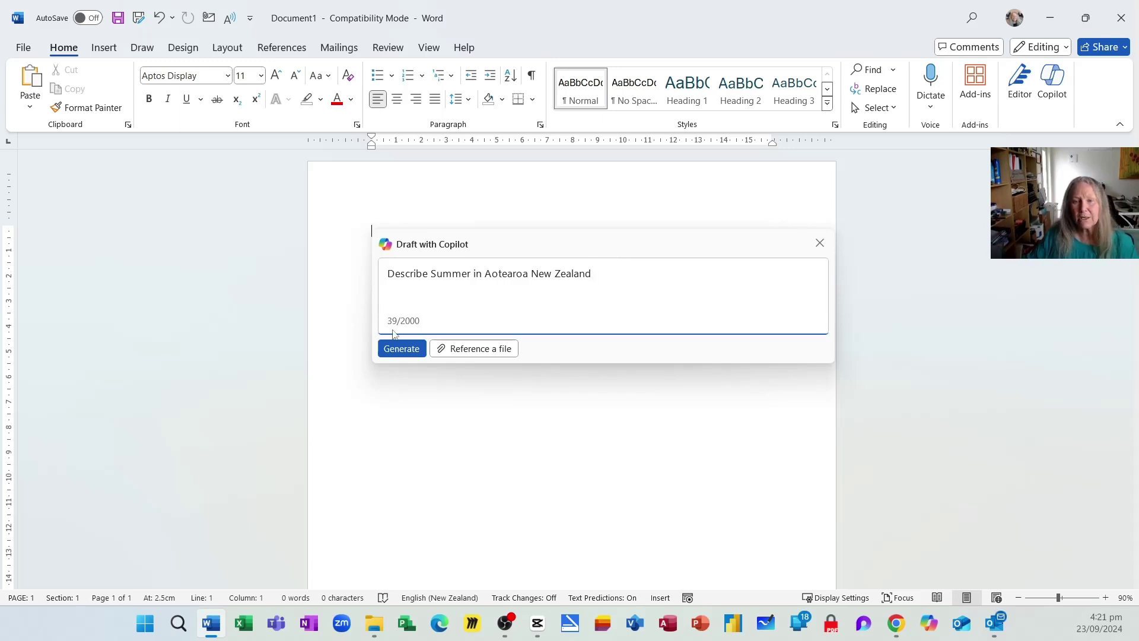
{"action": "left_click", "coordinate": [399, 349]}
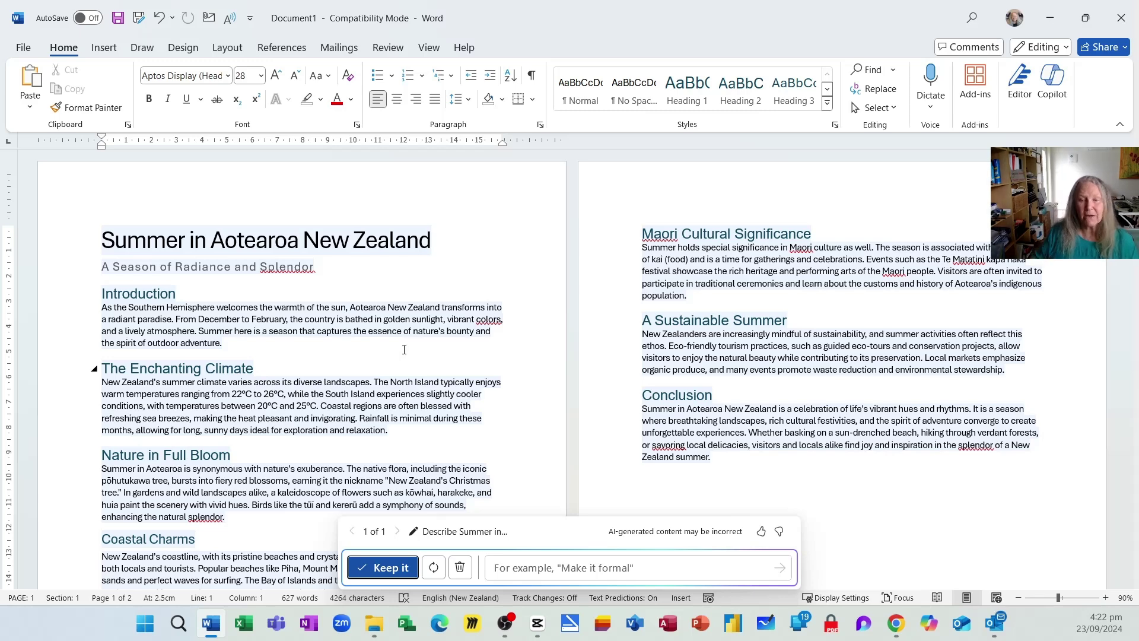
- Ask Copilot to 'Rewrite as 2 paragraphs with a heading' and keep the 281-word result
{"action": "left_click", "coordinate": [544, 568]}
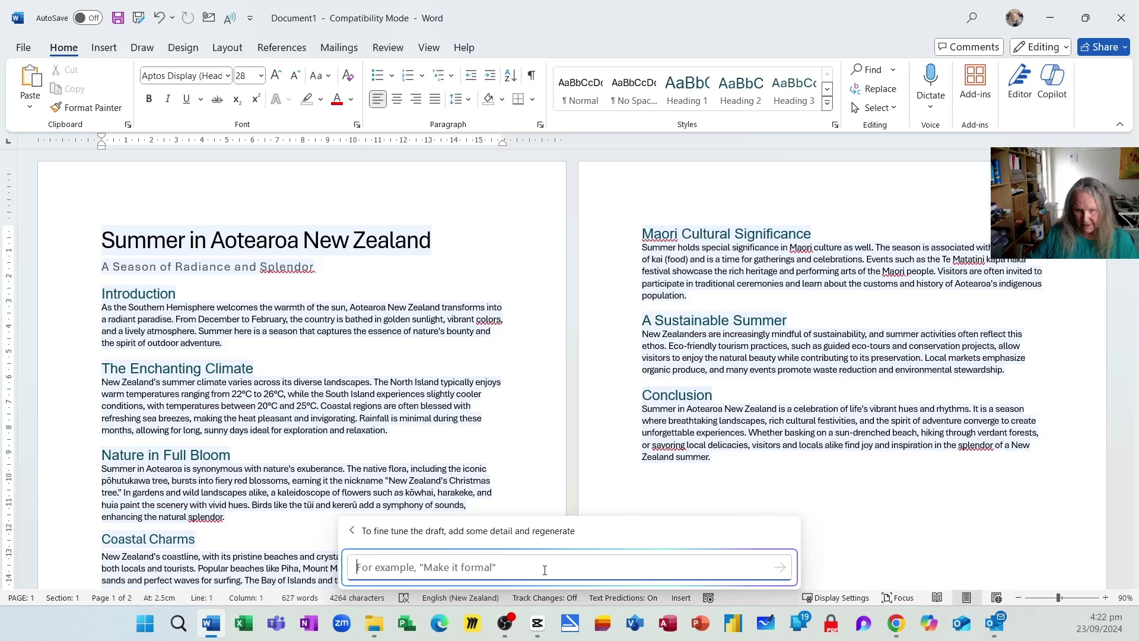
{"action": "type", "text": "Rewrite as "}
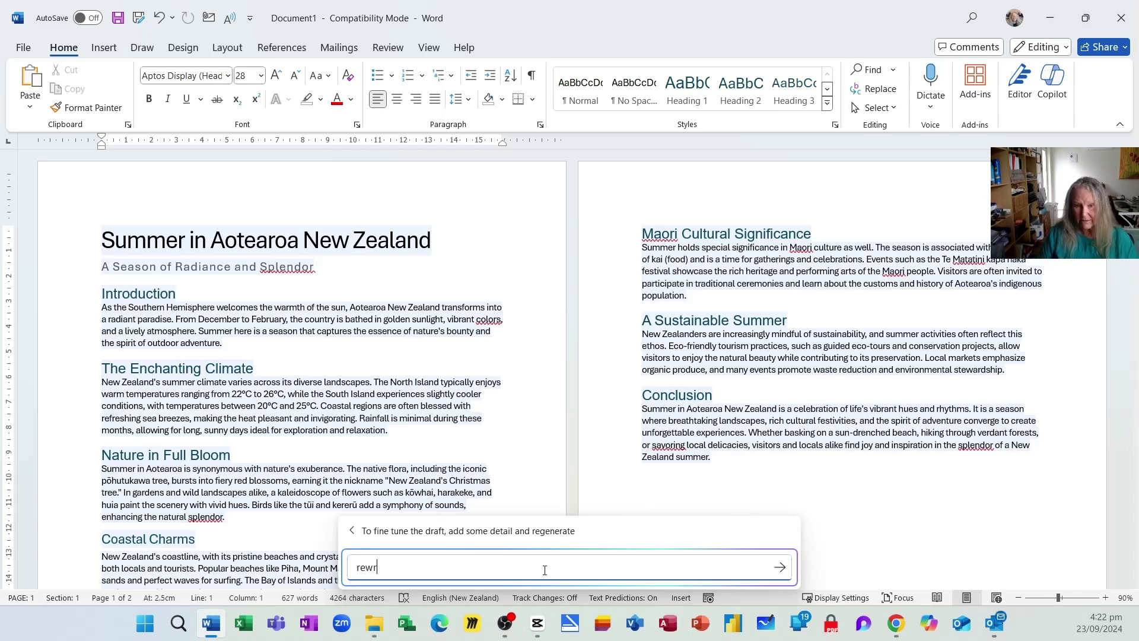
{"action": "type", "text": "2 "}
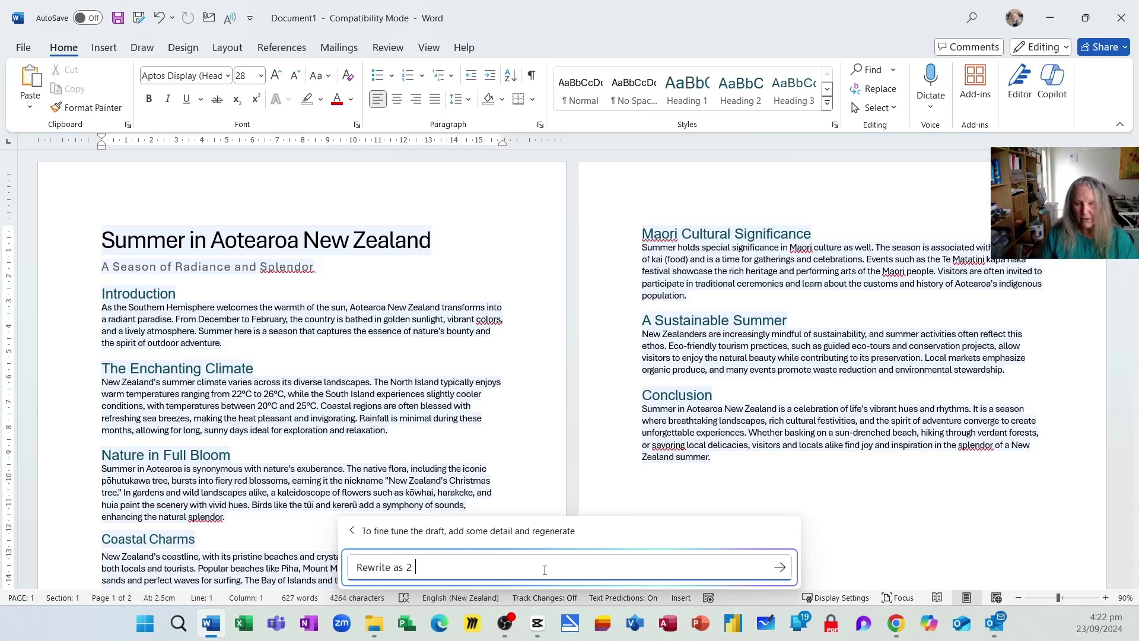
{"action": "type", "text": "paragra"}
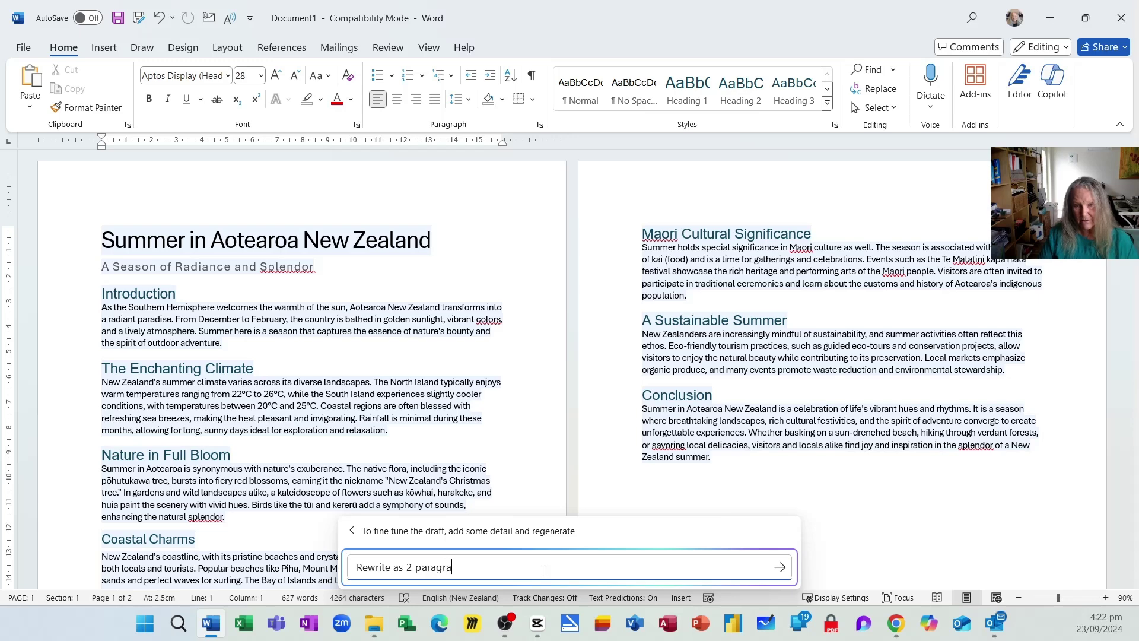
{"action": "type", "text": "phs with a heading"}
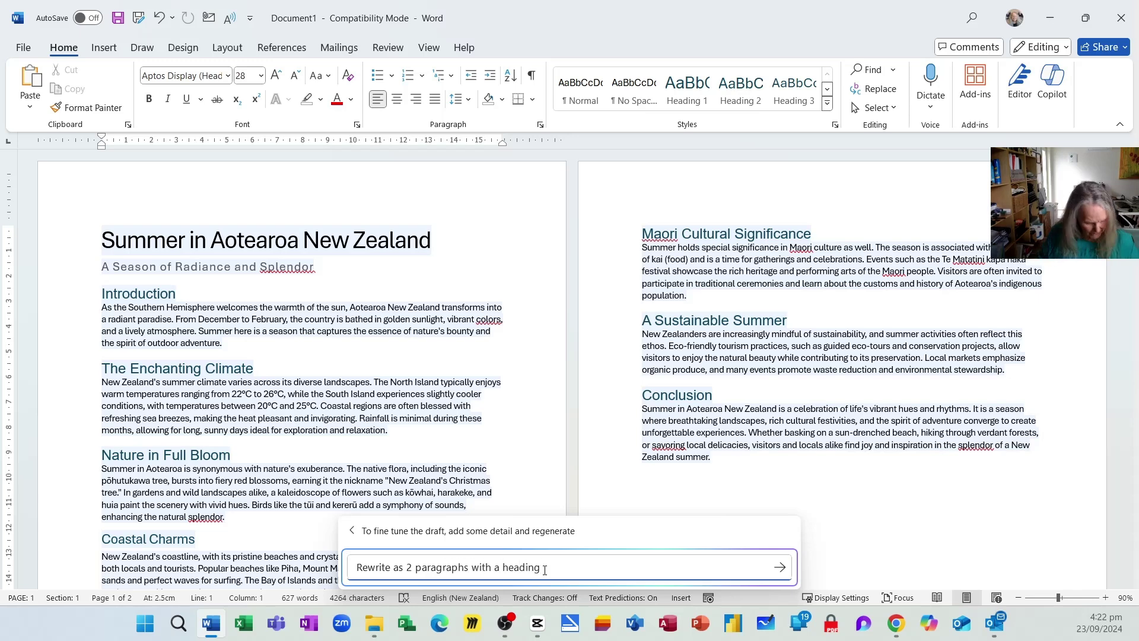
{"action": "key", "text": "Return"}
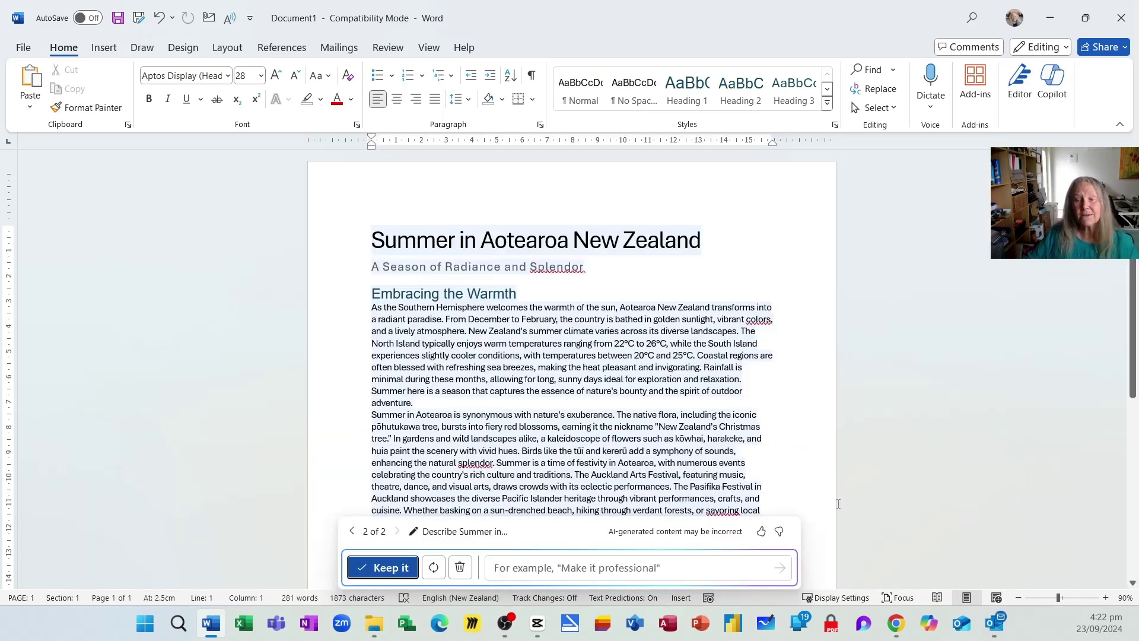
{"action": "left_click", "coordinate": [410, 568]}
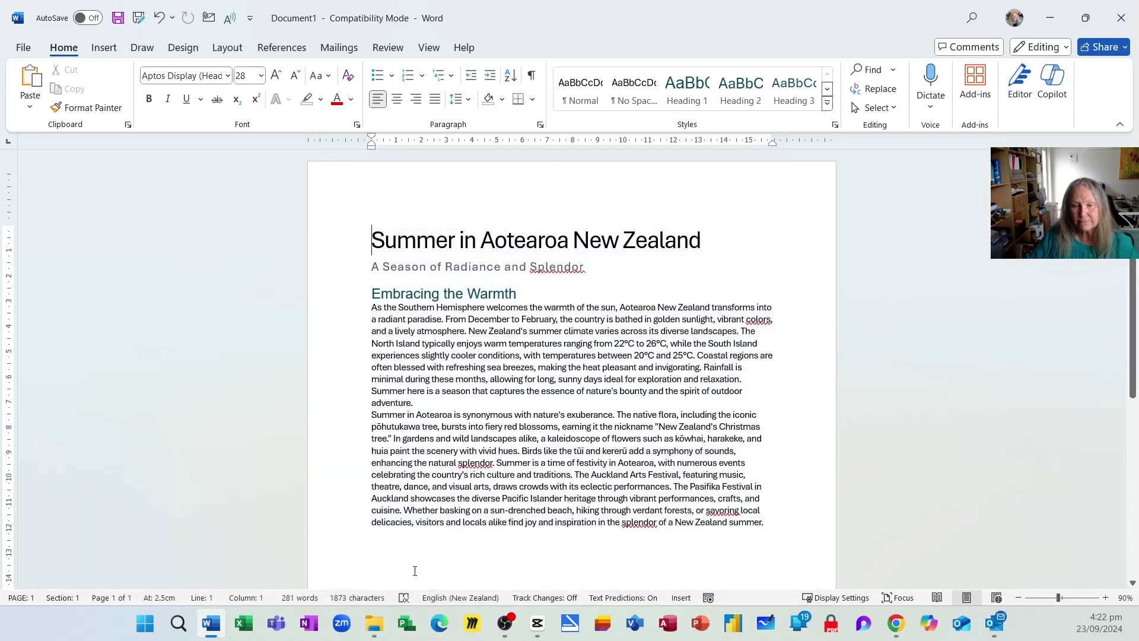
- Insert an empty paragraph after 'adventure.' to split the two body paragraphs
{"action": "left_click", "coordinate": [510, 522]}
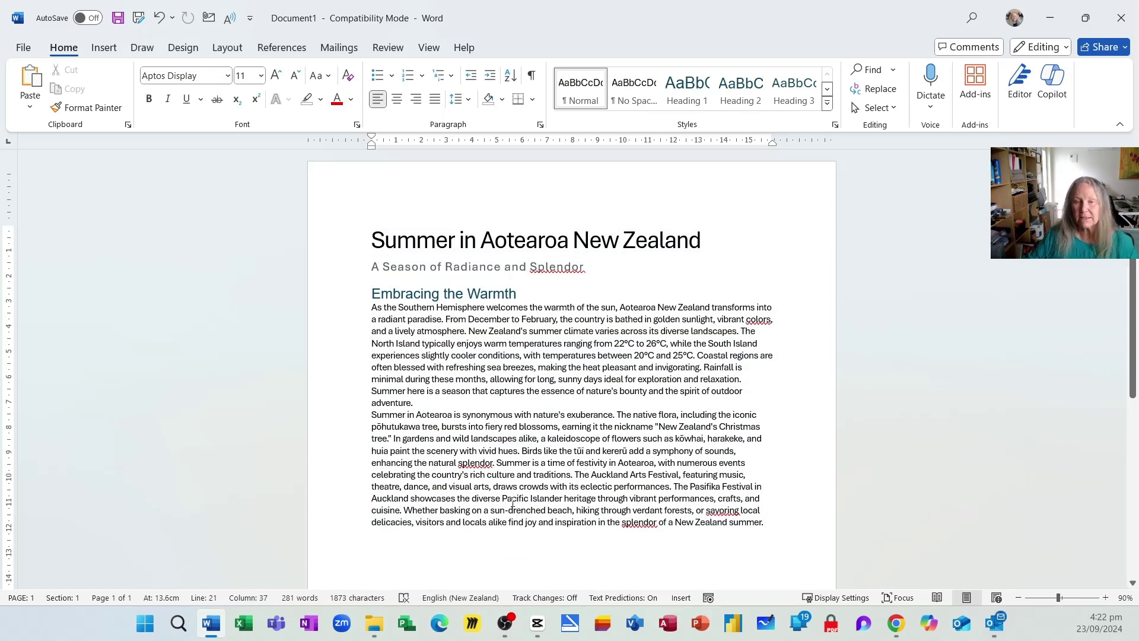
{"action": "left_click", "coordinate": [438, 402]}
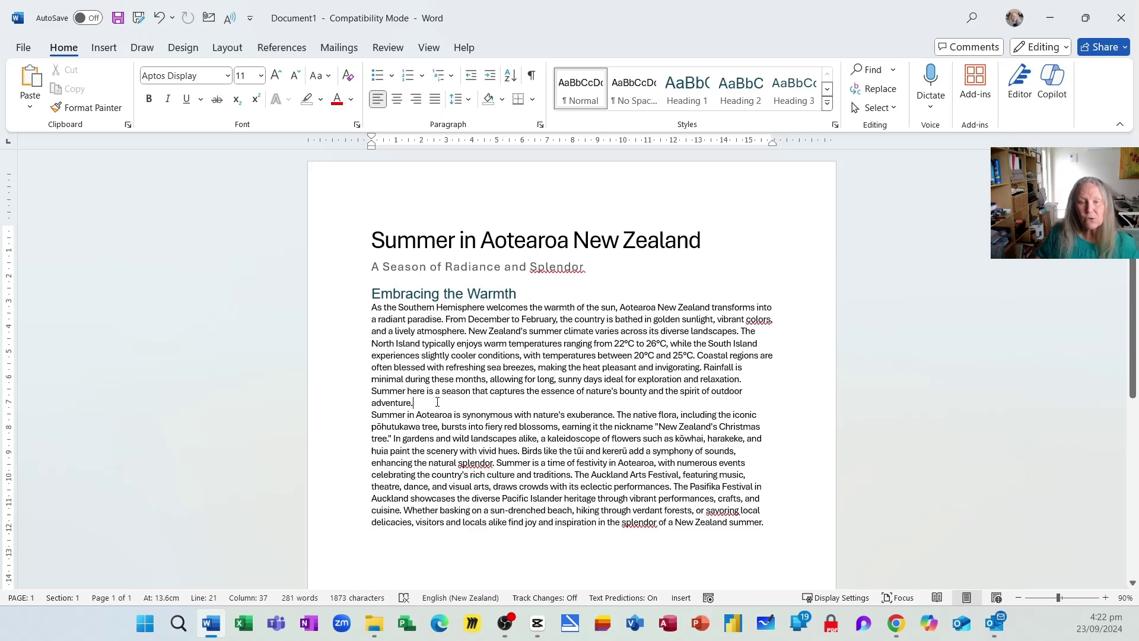
{"action": "key", "text": "Return"}
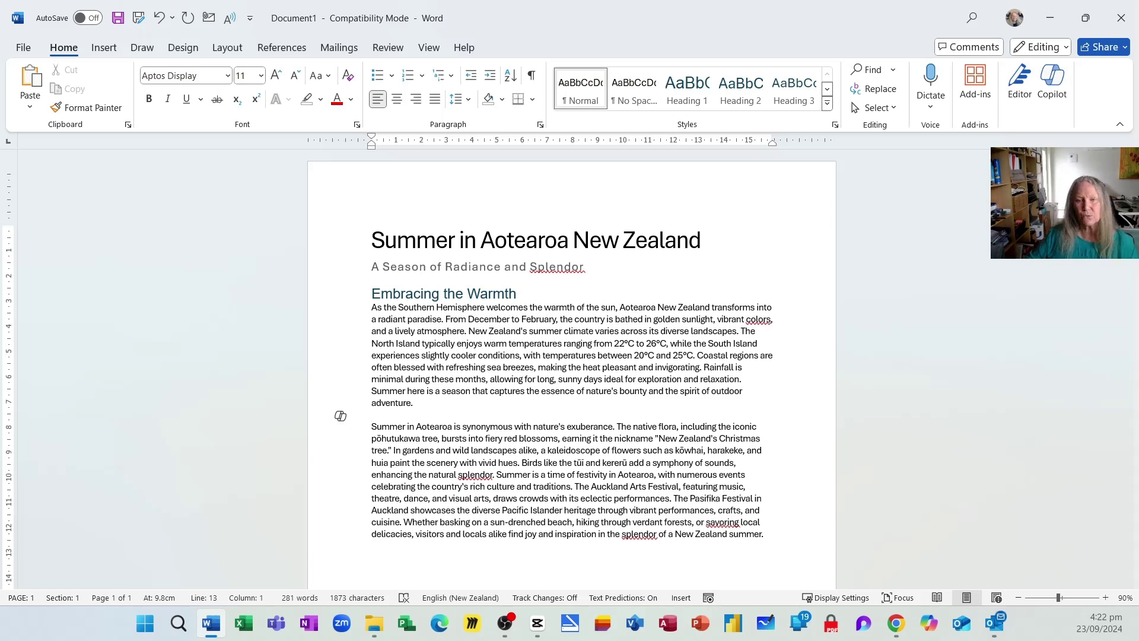
- Select the first body paragraph and request a Copilot Auto Rewrite of it
{"action": "left_click_drag", "start_coordinate": [343, 312], "coordinate": [342, 411]}
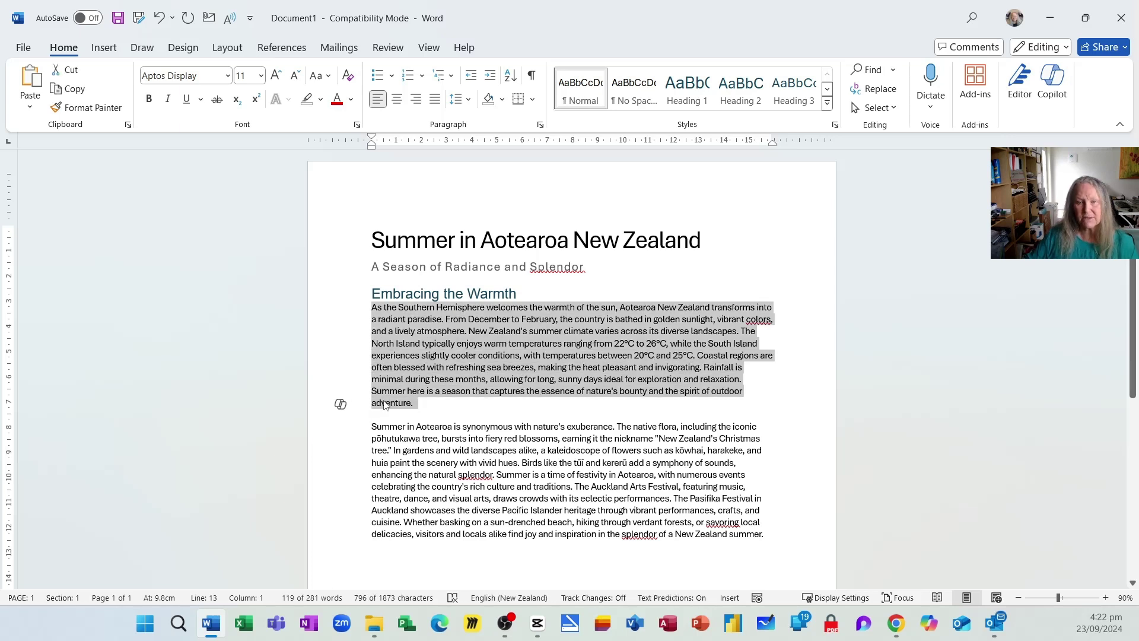
{"action": "left_click", "coordinate": [340, 405]}
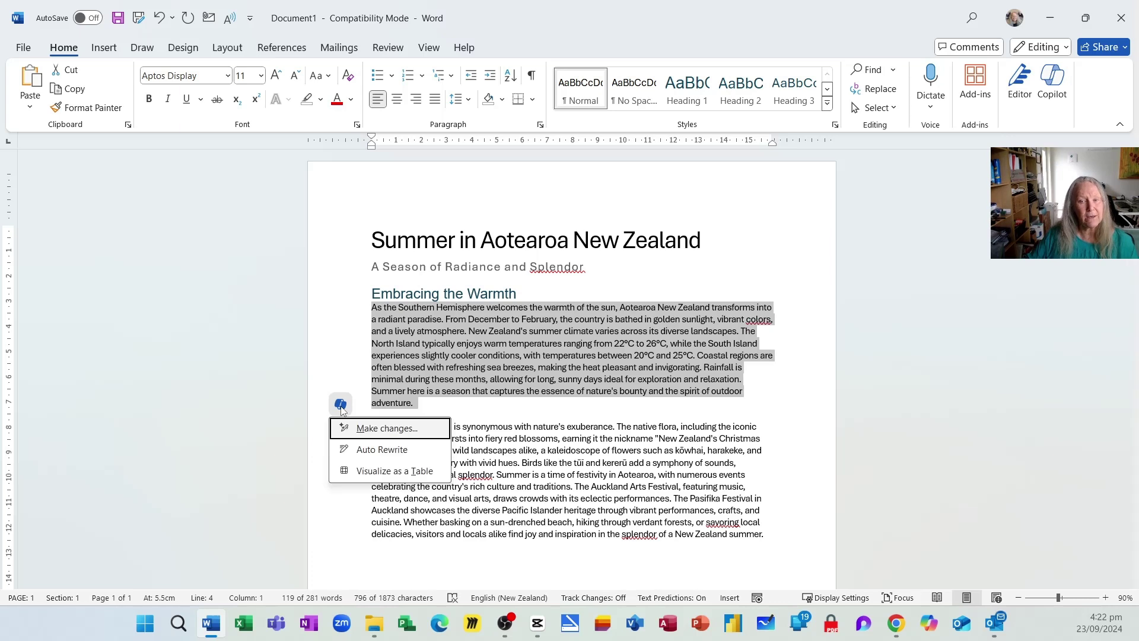
{"action": "left_click", "coordinate": [379, 450]}
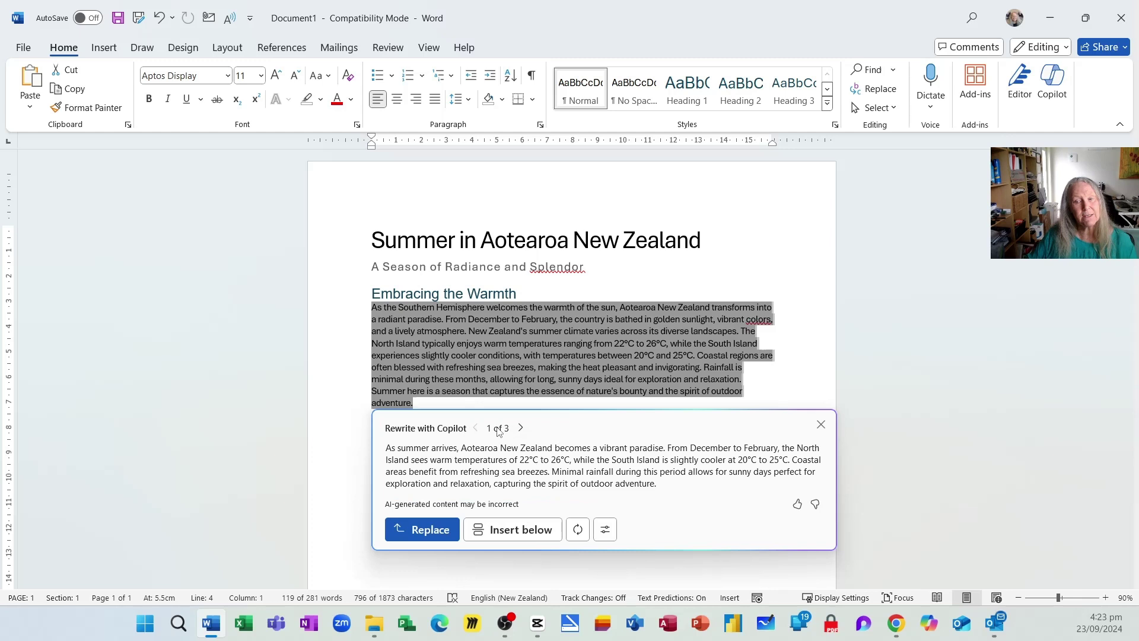
- Regenerate to get six rewrite versions and bring up the Tone choices, still Neutral
{"action": "left_click", "coordinate": [578, 530]}
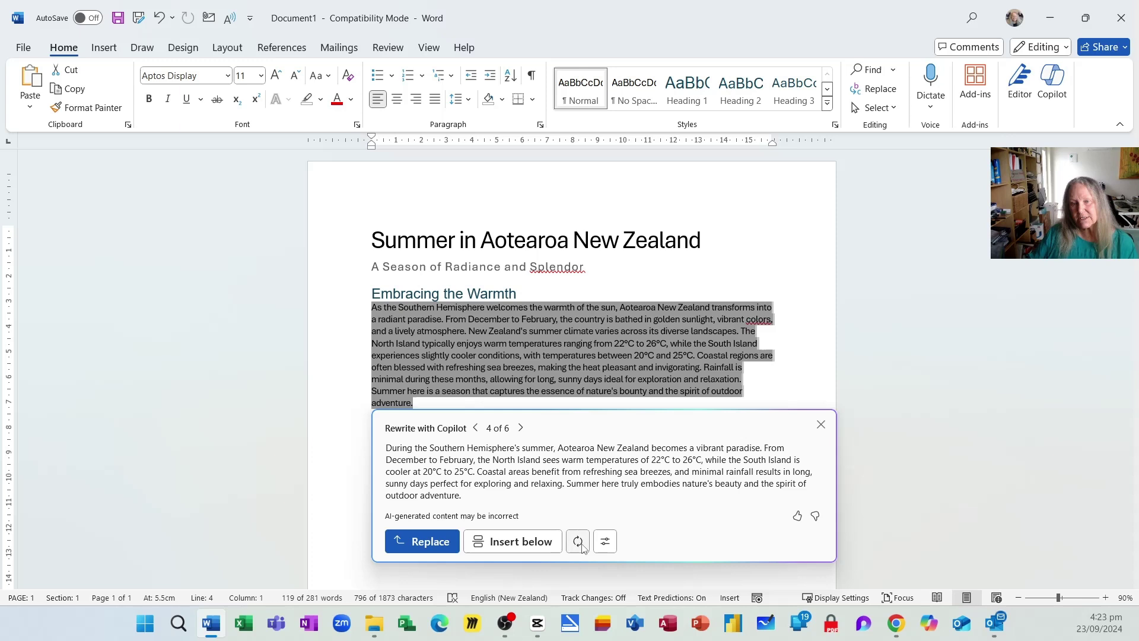
{"action": "left_click", "coordinate": [606, 542]}
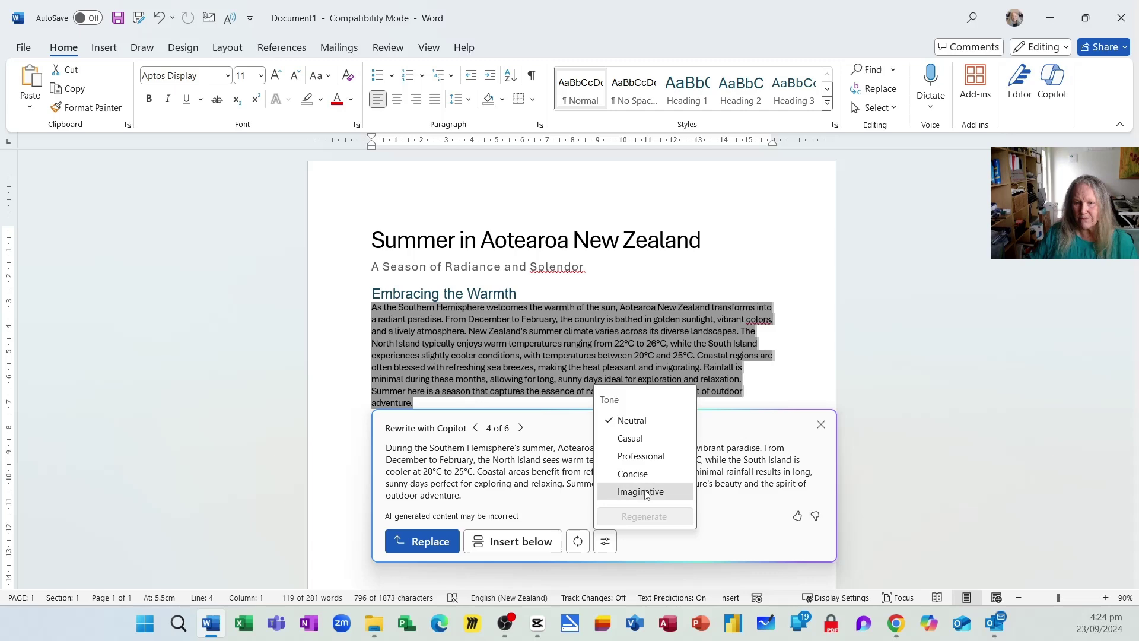
- Switch the rewrite tone to Imaginative and regenerate the first paragraph's rewrite
{"action": "left_click", "coordinate": [646, 492]}
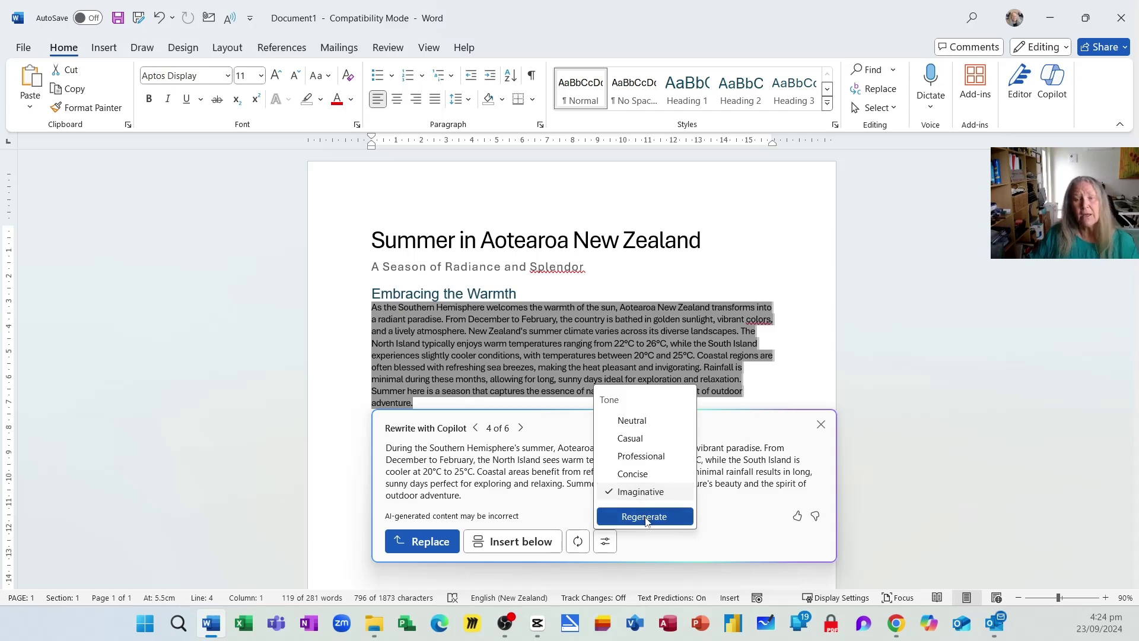
{"action": "left_click", "coordinate": [645, 516]}
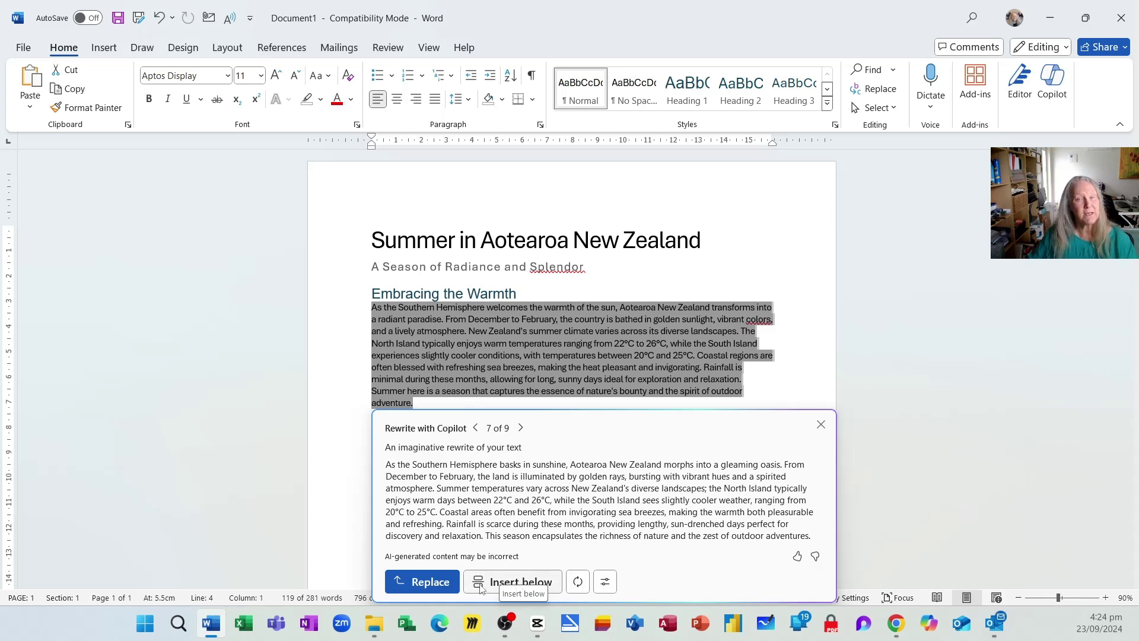
- Swap in the imaginative rewrite for the first paragraph, bringing the document to 271 words
{"action": "left_click", "coordinate": [442, 589]}
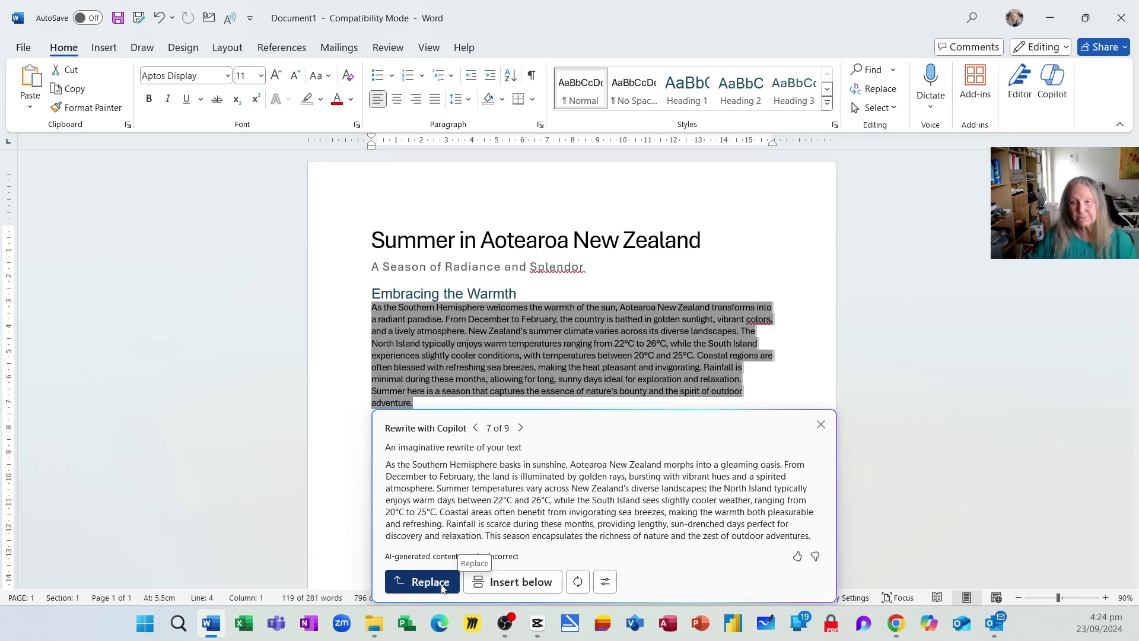
{"action": "scroll", "coordinate": [584, 475], "scroll_direction": "up", "scroll_amount": 5}
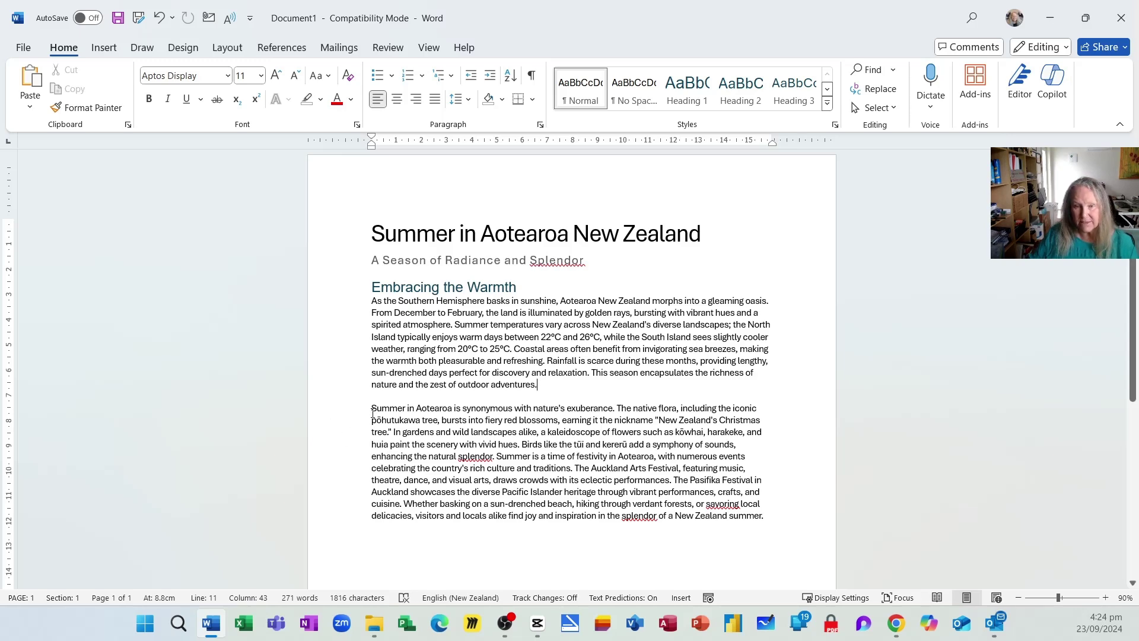
- Select the second paragraph and enter the Copilot request 'Rewrite this paragraph as bulleted points'
{"action": "double_click", "coordinate": [358, 430]}
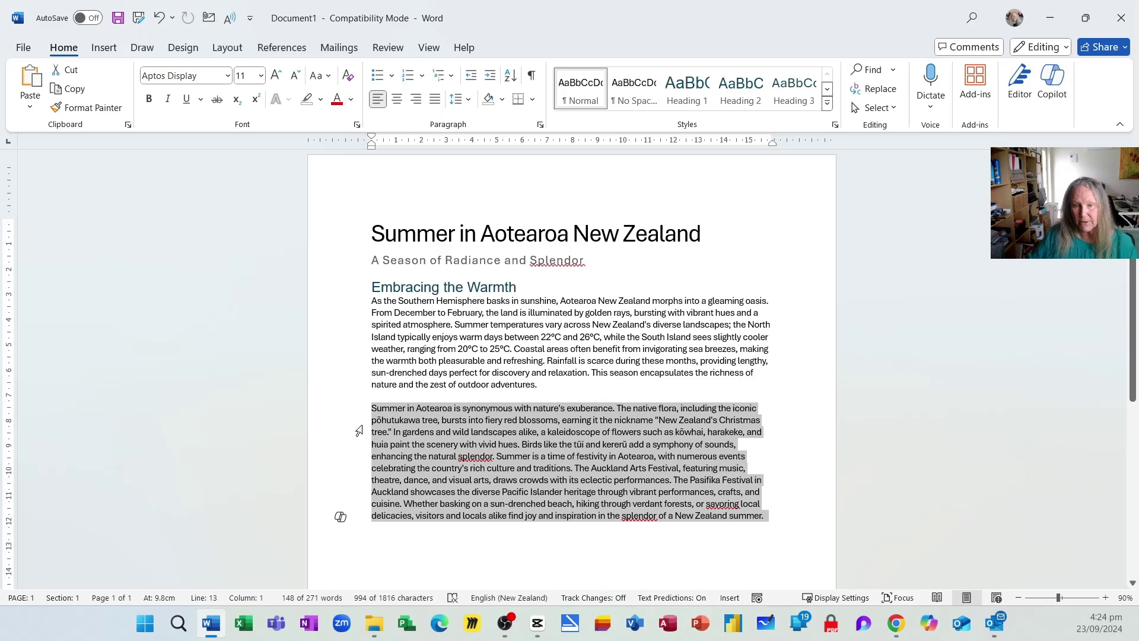
{"action": "left_click", "coordinate": [340, 519]}
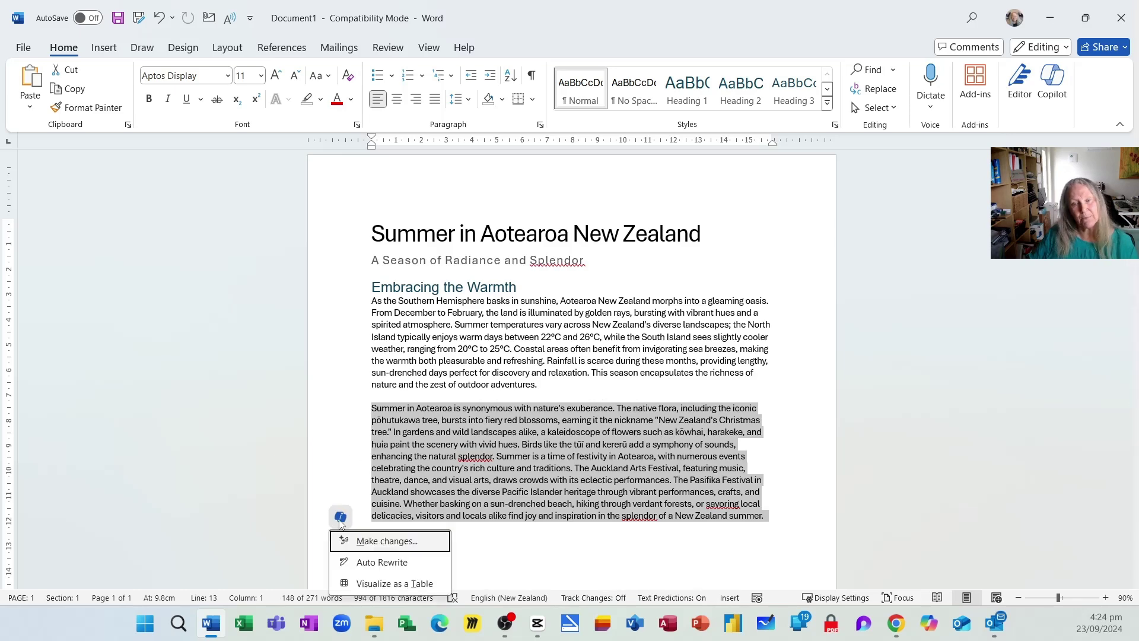
{"action": "left_click", "coordinate": [389, 541]}
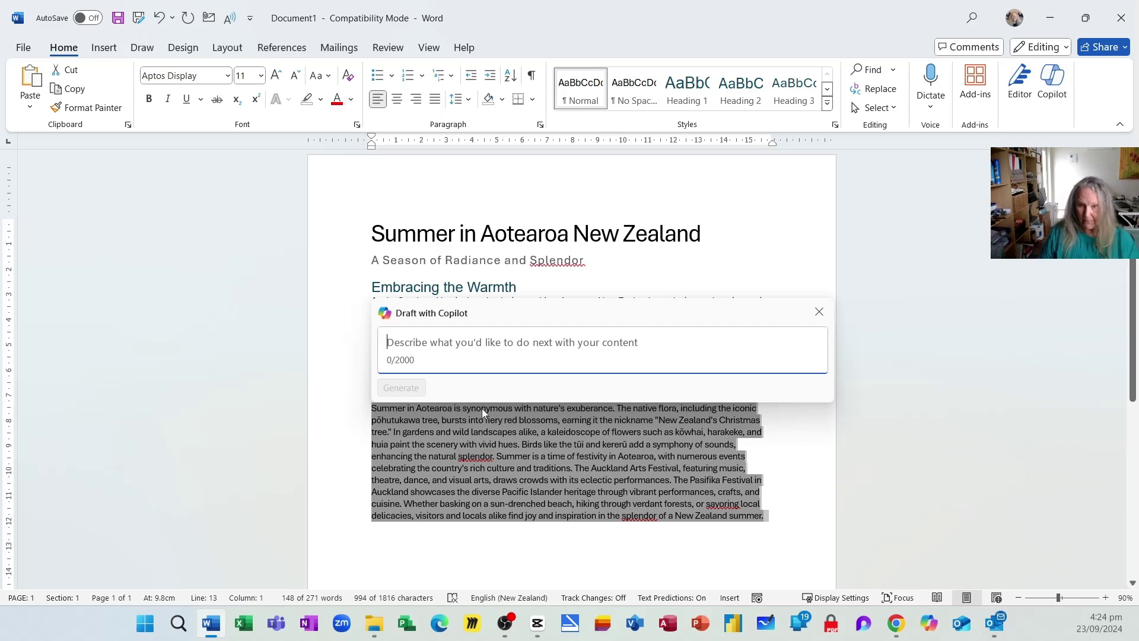
{"action": "type", "text": "Rewrite "}
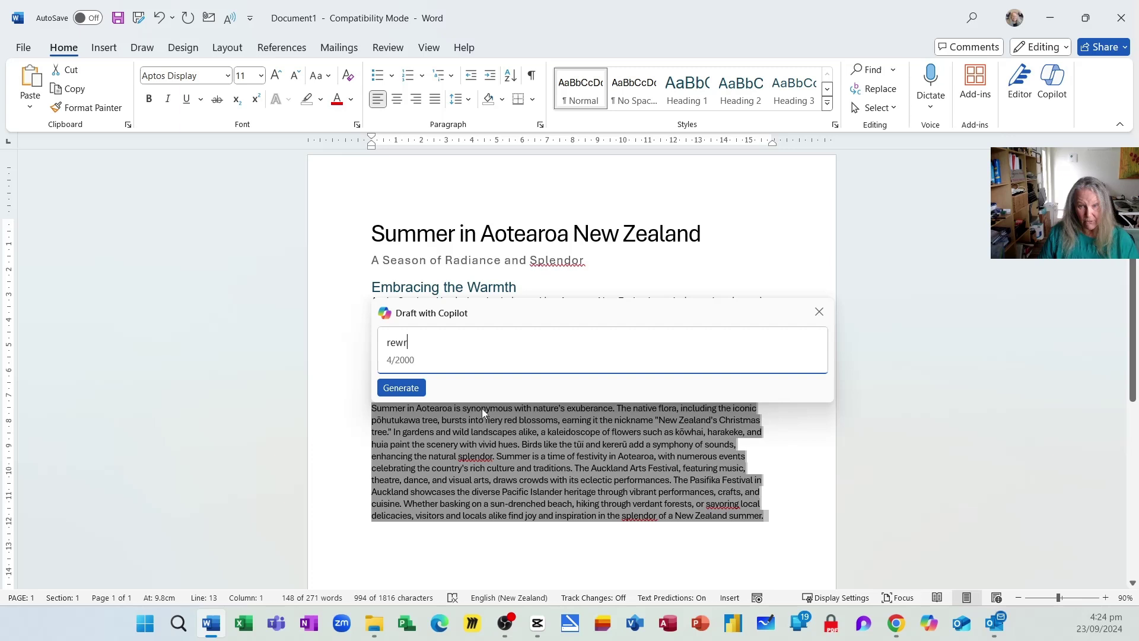
{"action": "type", "text": "this paragr"}
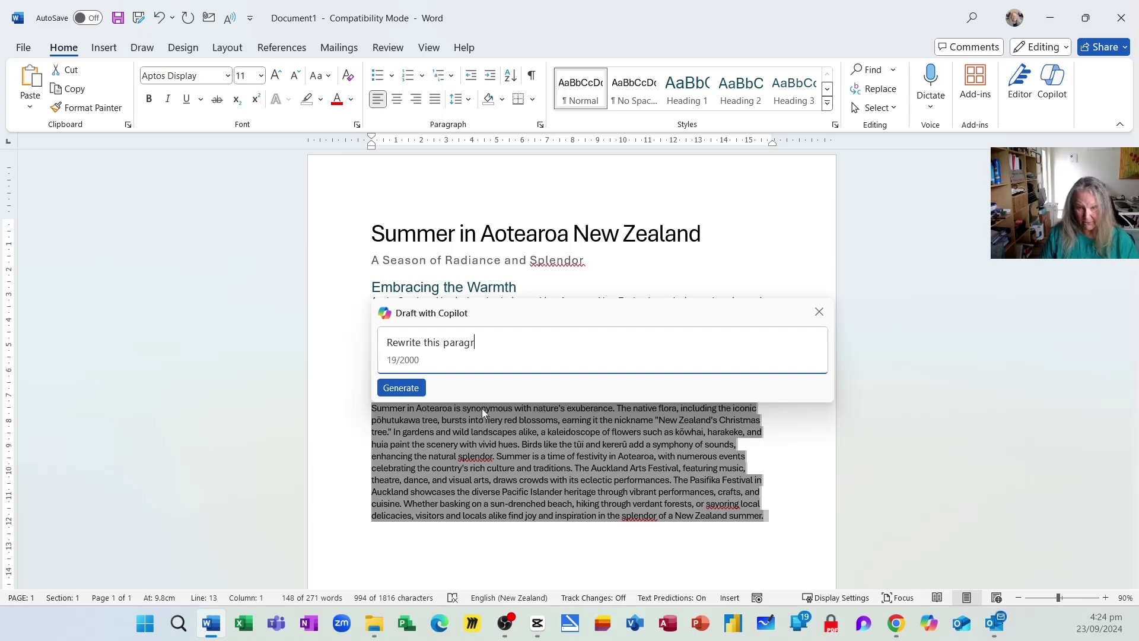
{"action": "type", "text": "aph in 2 sentences"}
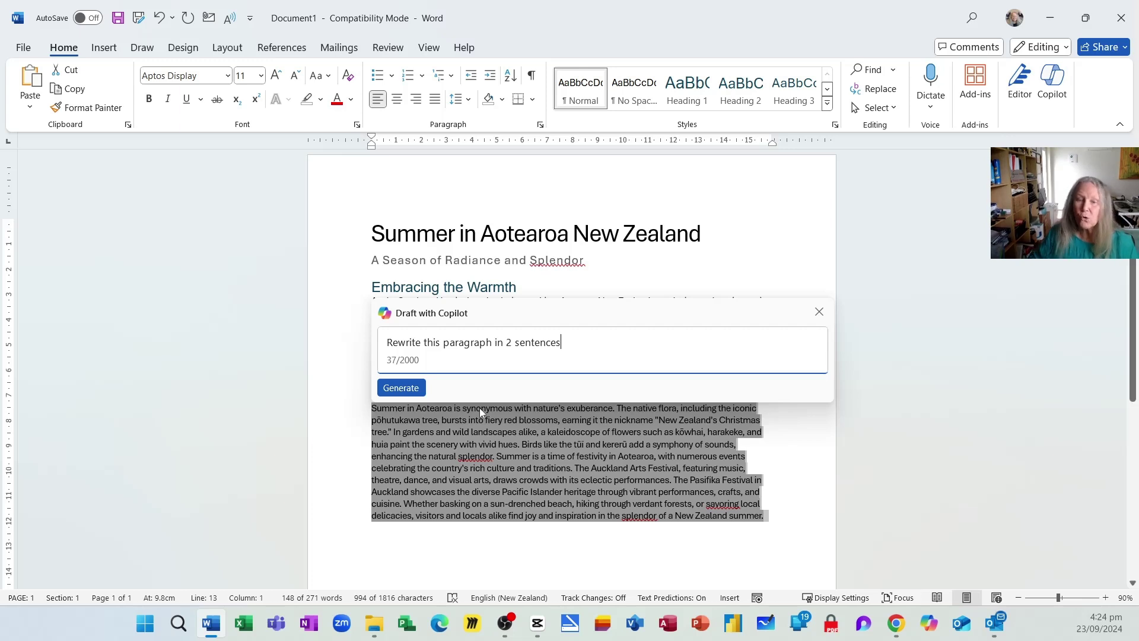
{"action": "key", "text": "ctrl+shift+Left"}
{"action": "key", "text": "ctrl+shift+Left"}
{"action": "key", "text": "ctrl+shift+Left"}
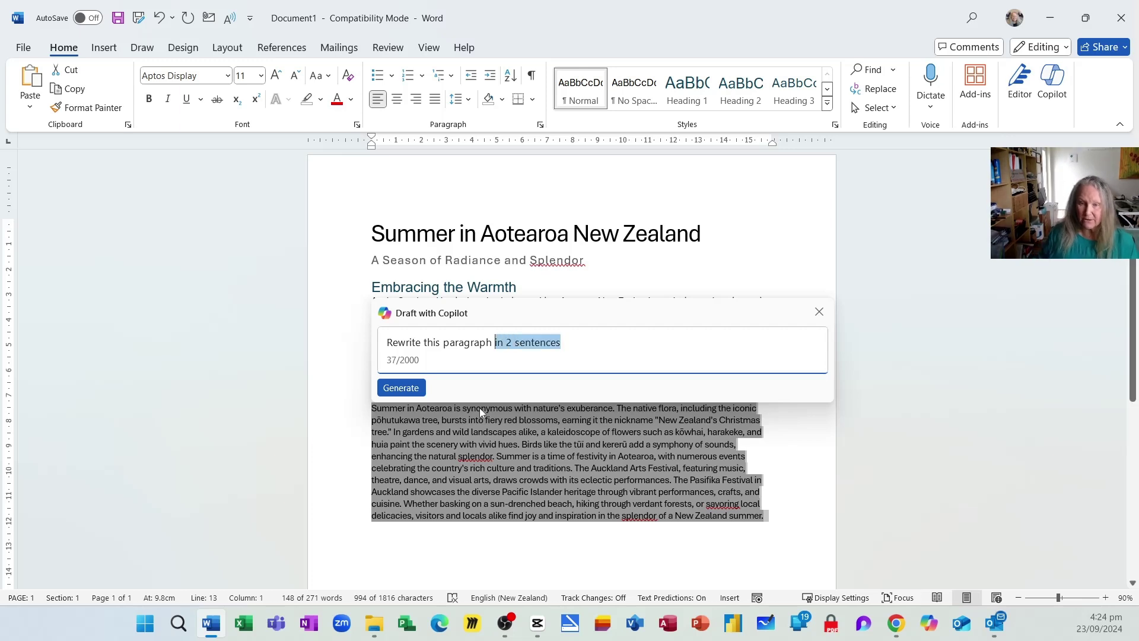
{"action": "type", "text": "as a c"}
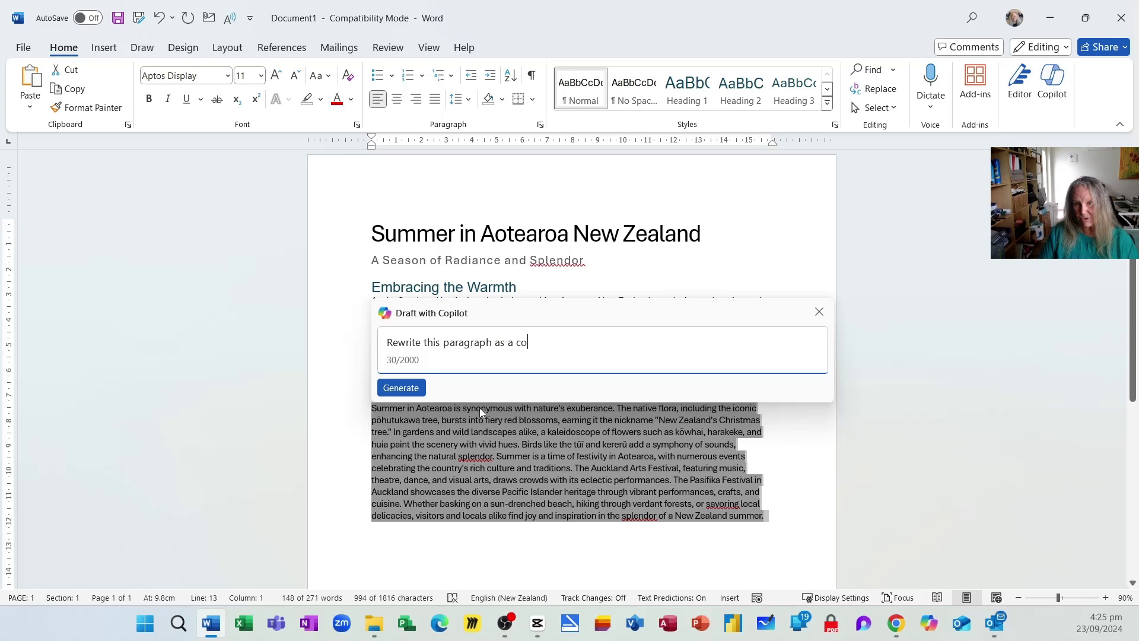
{"action": "key", "text": "BackSpace"}
{"action": "key", "text": "BackSpace"}
{"action": "key", "text": "BackSpace"}
{"action": "type", "text": "b"}
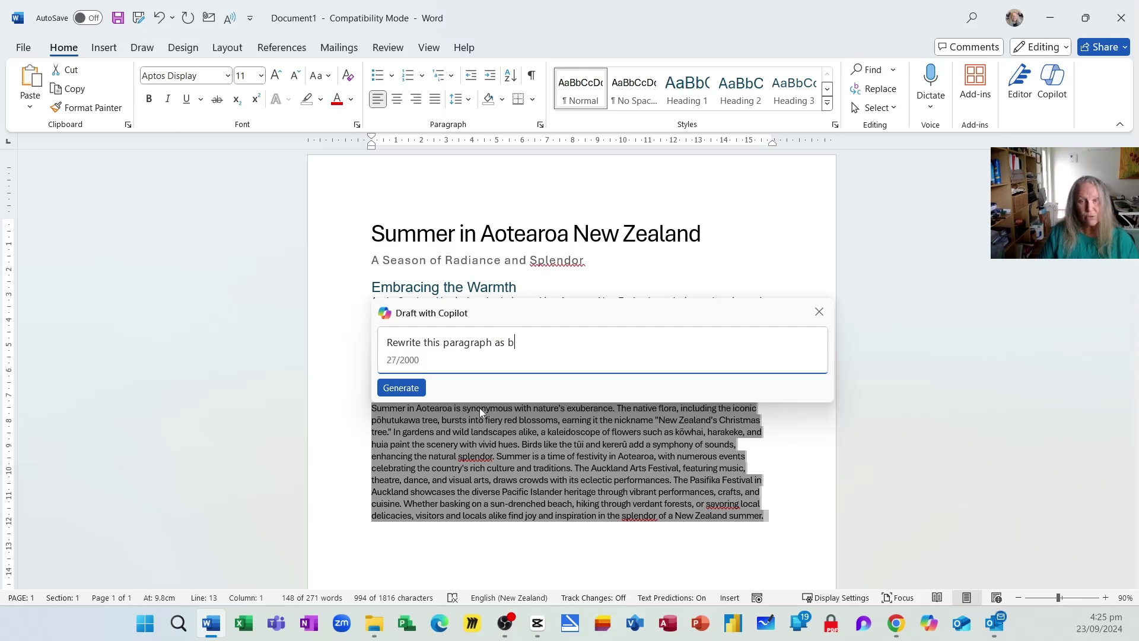
{"action": "type", "text": "ulleted points"}
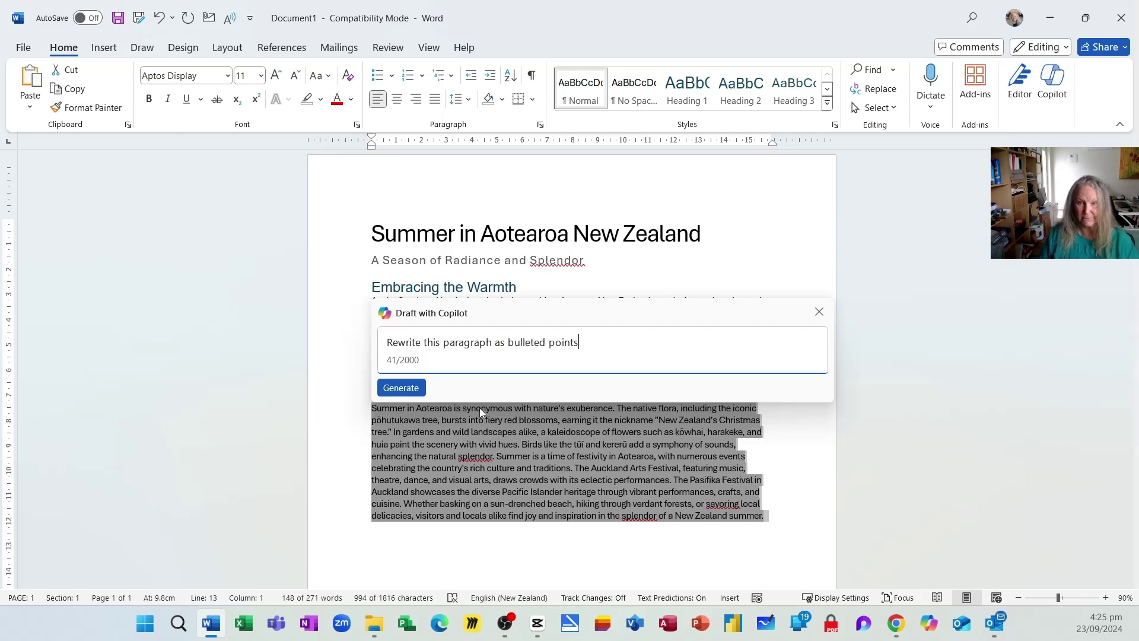
- Generate and regenerate the bulleted rewrite, then refine it with 'Reduce the number of bulleted points to 4'
{"action": "key", "text": "Return"}
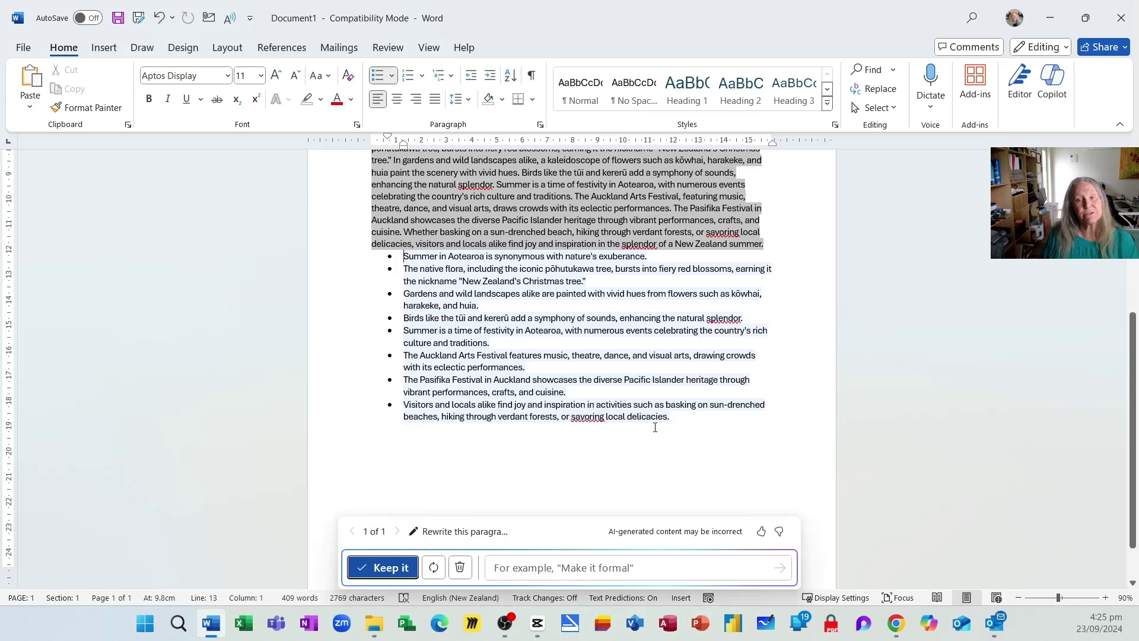
{"action": "left_click", "coordinate": [434, 567]}
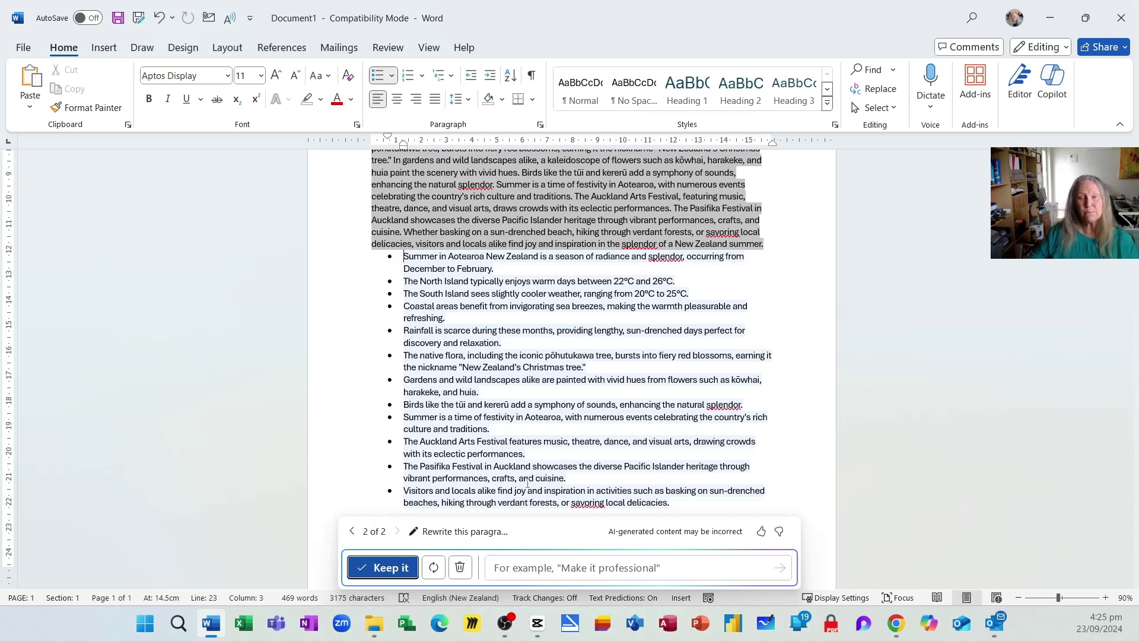
{"action": "left_click", "coordinate": [519, 567]}
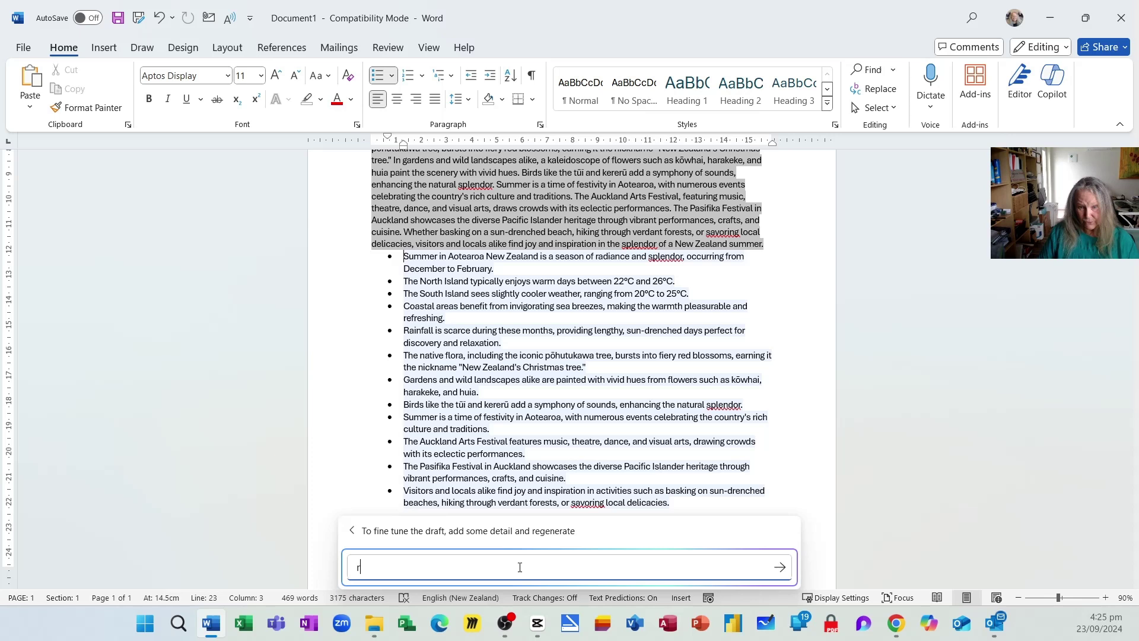
{"action": "type", "text": "Reduce the number of p"}
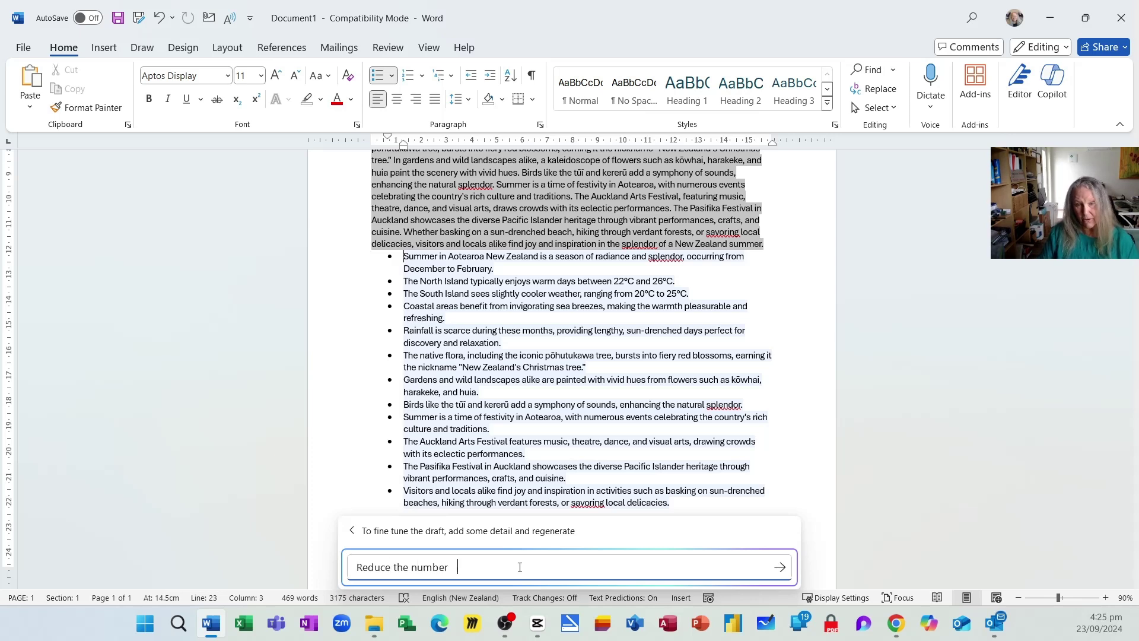
{"action": "key", "text": "BackSpace"}
{"action": "type", "text": "bulleted points to"}
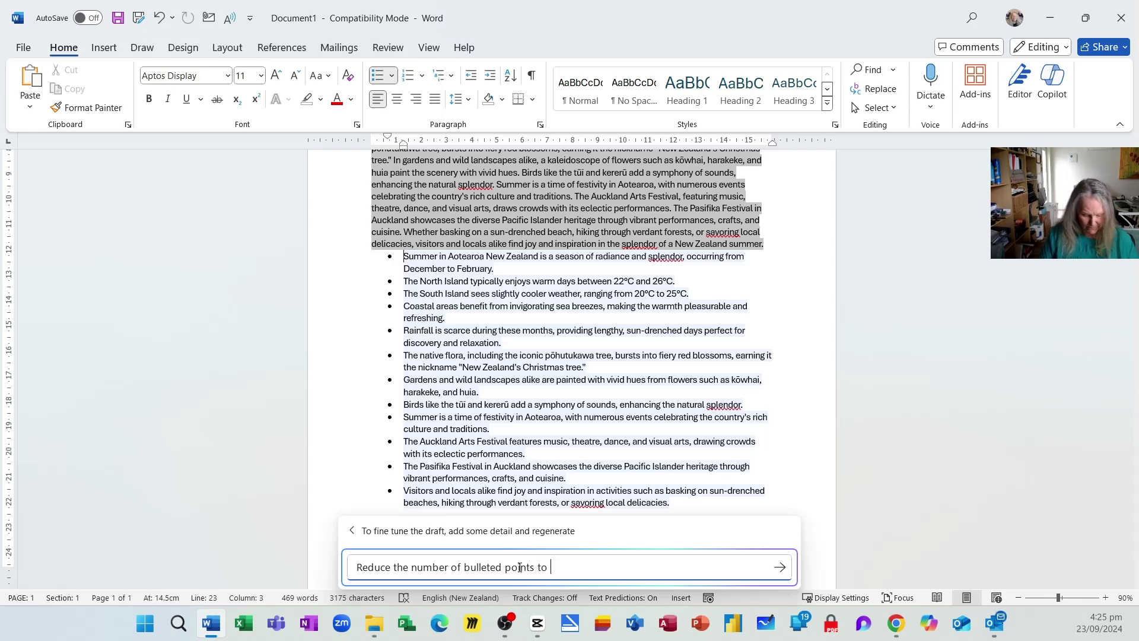
{"action": "type", "text": " 4"}
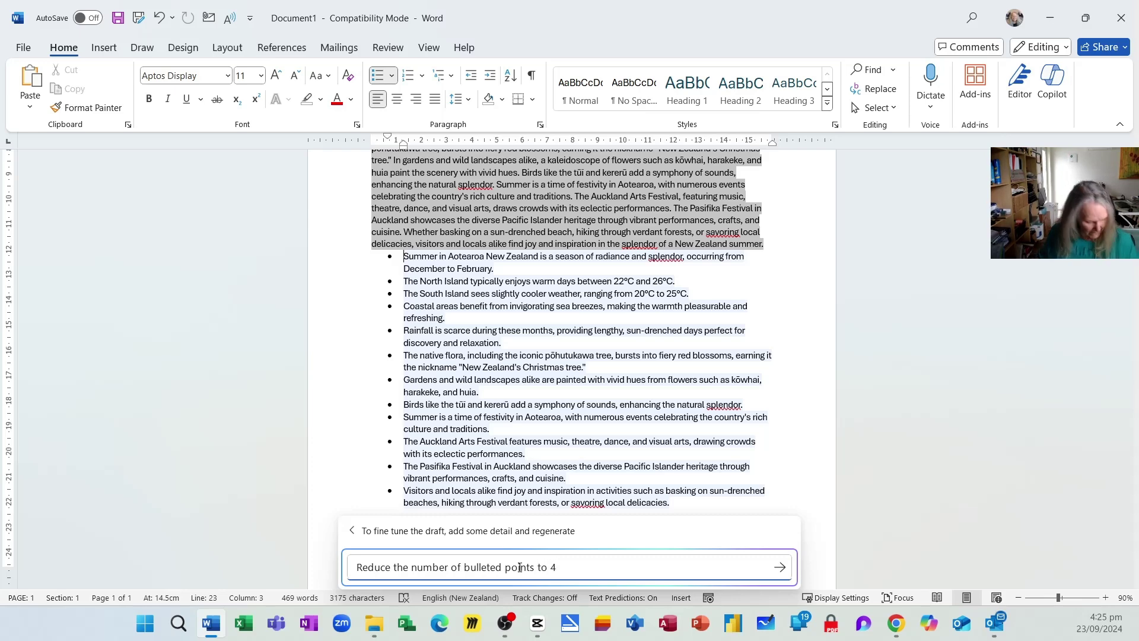
{"action": "key", "text": "Return"}
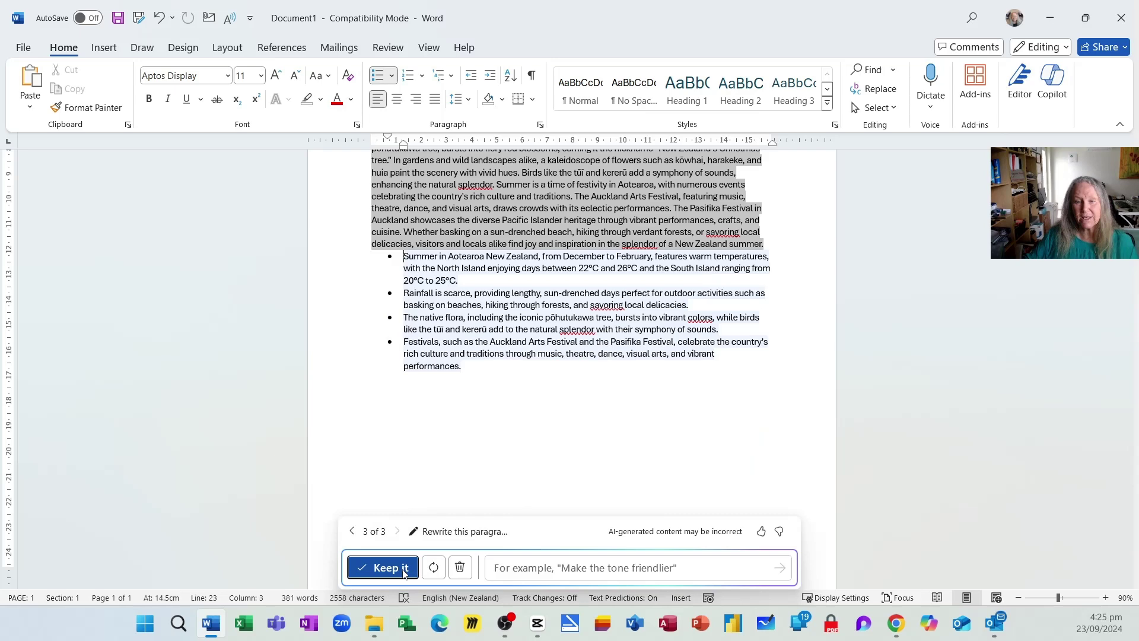
- Keep the four-point Copilot draft and delete the original second paragraph
{"action": "left_click", "coordinate": [403, 571]}
{"action": "scroll", "coordinate": [582, 496], "scroll_direction": "up", "scroll_amount": 5}
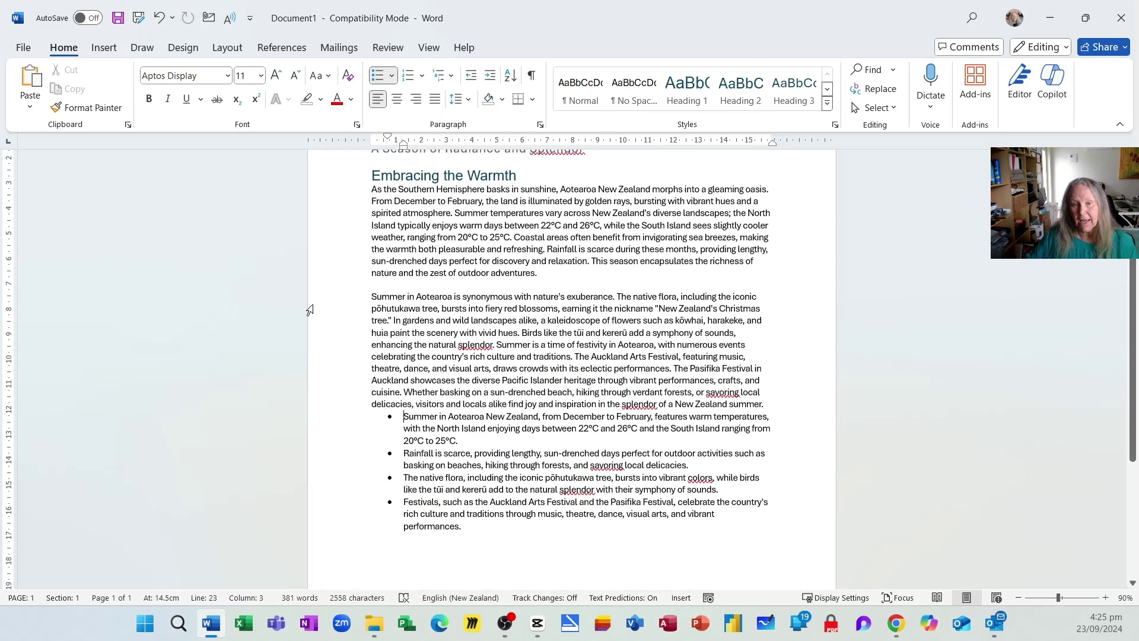
{"action": "left_click_drag", "start_coordinate": [326, 296], "coordinate": [319, 408]}
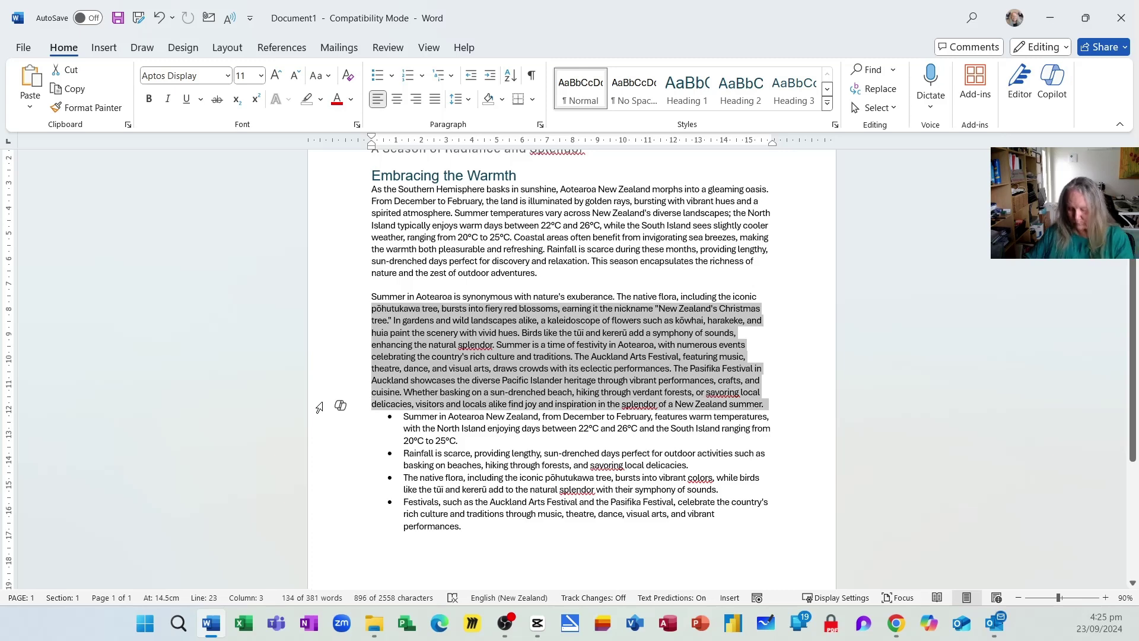
{"action": "key", "text": "Delete"}
- Delete the leftover line of old text above the bullets
{"action": "mouse_move", "coordinate": [331, 300]}
{"action": "left_mouse_down"}
{"action": "mouse_move", "coordinate": [336, 310]}
{"action": "mouse_move", "coordinate": [338, 300]}
{"action": "left_mouse_up"}
{"action": "key", "text": "Delete"}
{"action": "left_click", "coordinate": [448, 321]}
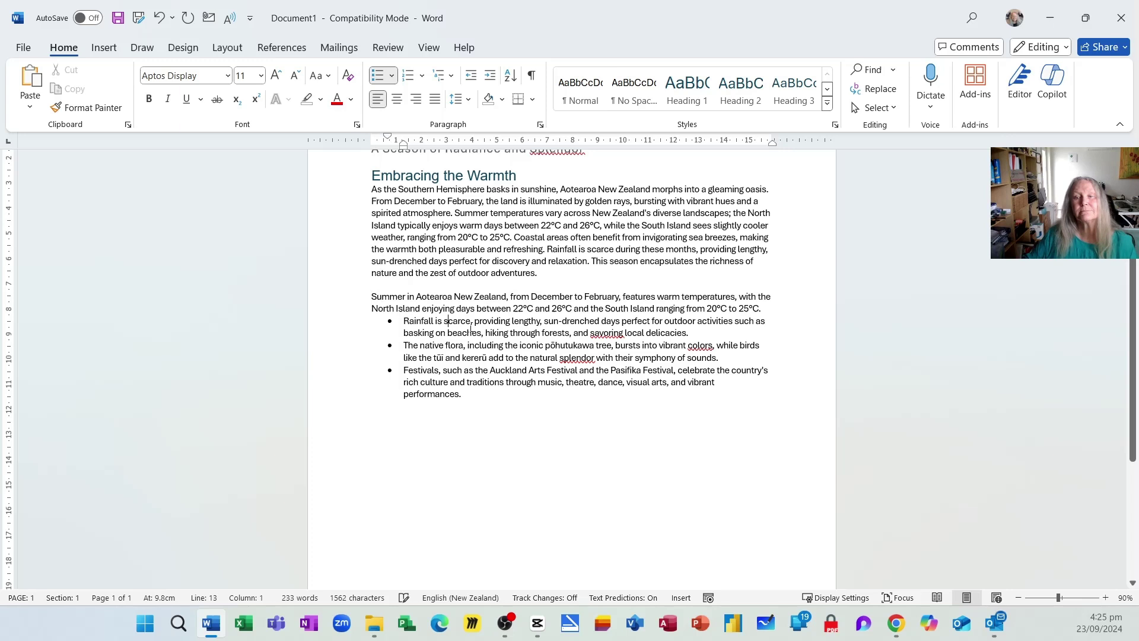
{"action": "key", "text": "Down"}
{"action": "key", "text": "Down"}
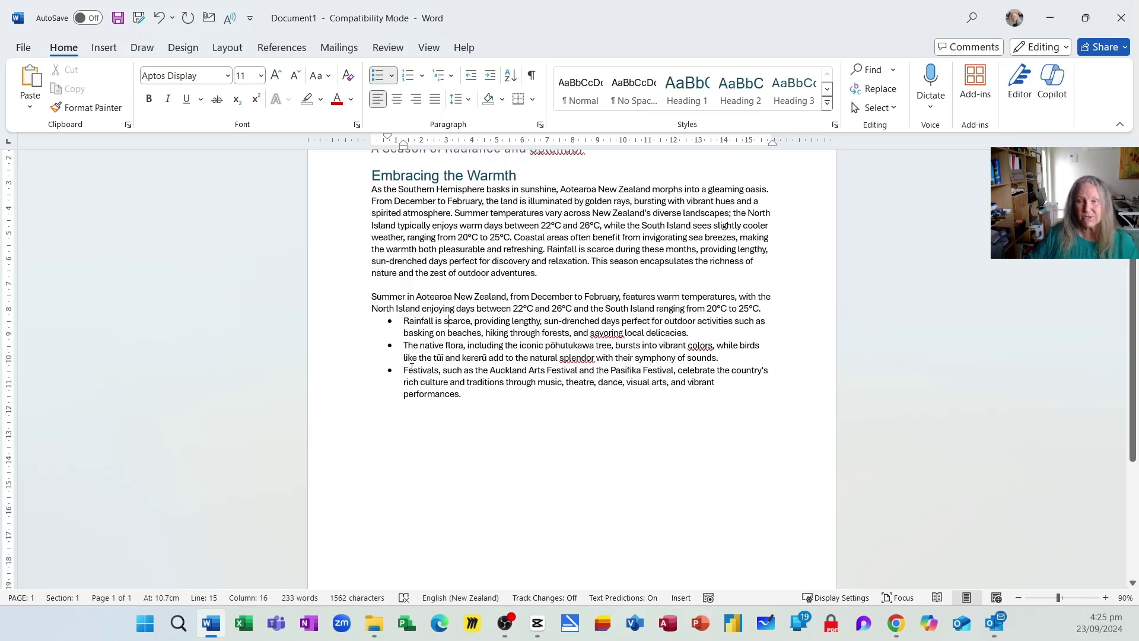
- Have Copilot visualize the lead-in paragraph and three bullets as a Summer summary table, and keep it
{"action": "left_click_drag", "start_coordinate": [331, 299], "coordinate": [340, 394]}
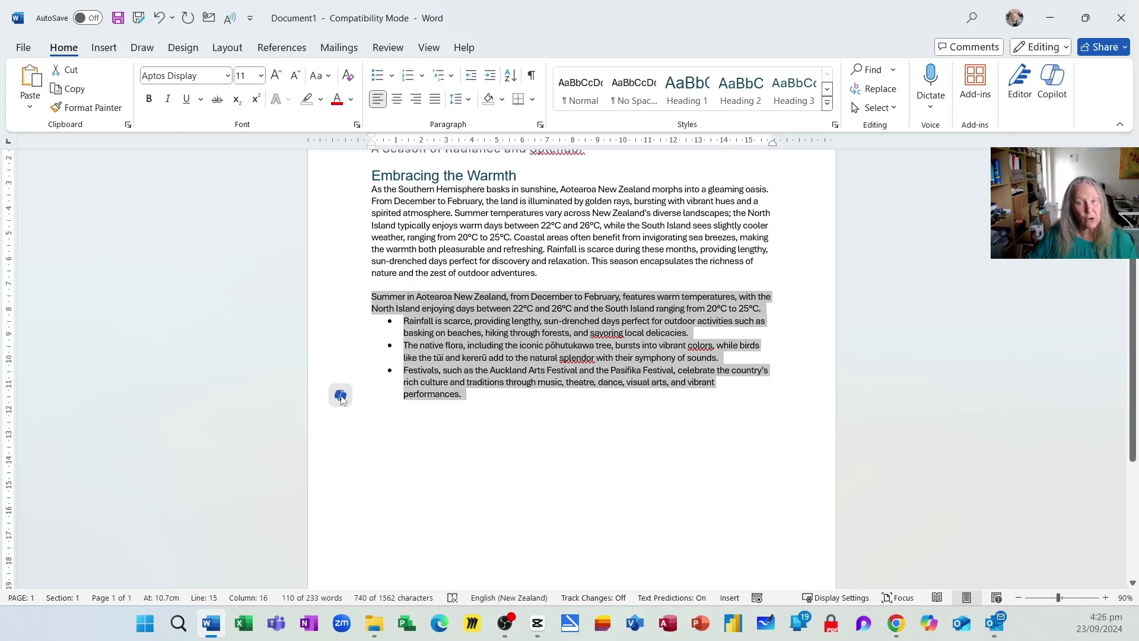
{"action": "left_click", "coordinate": [341, 398]}
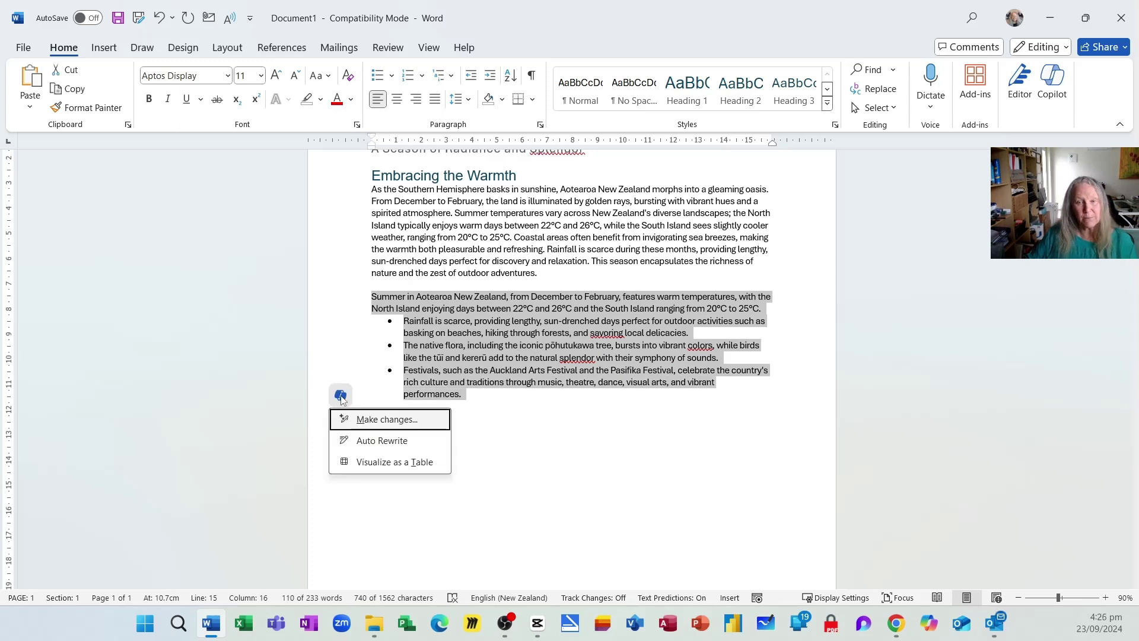
{"action": "left_click", "coordinate": [385, 463]}
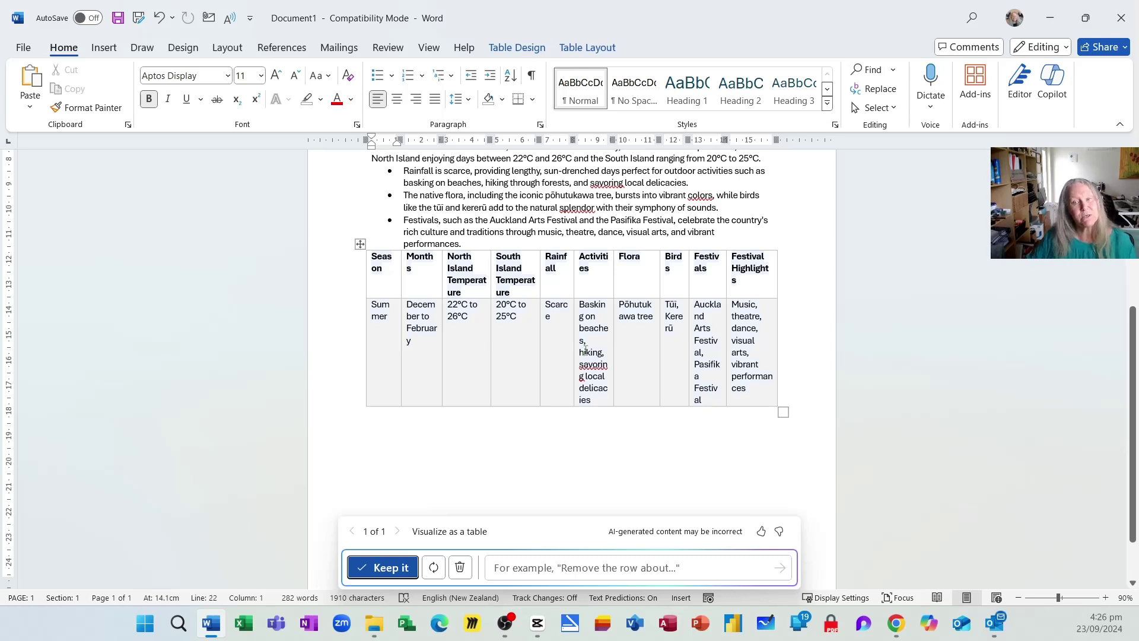
{"action": "left_click", "coordinate": [387, 568]}
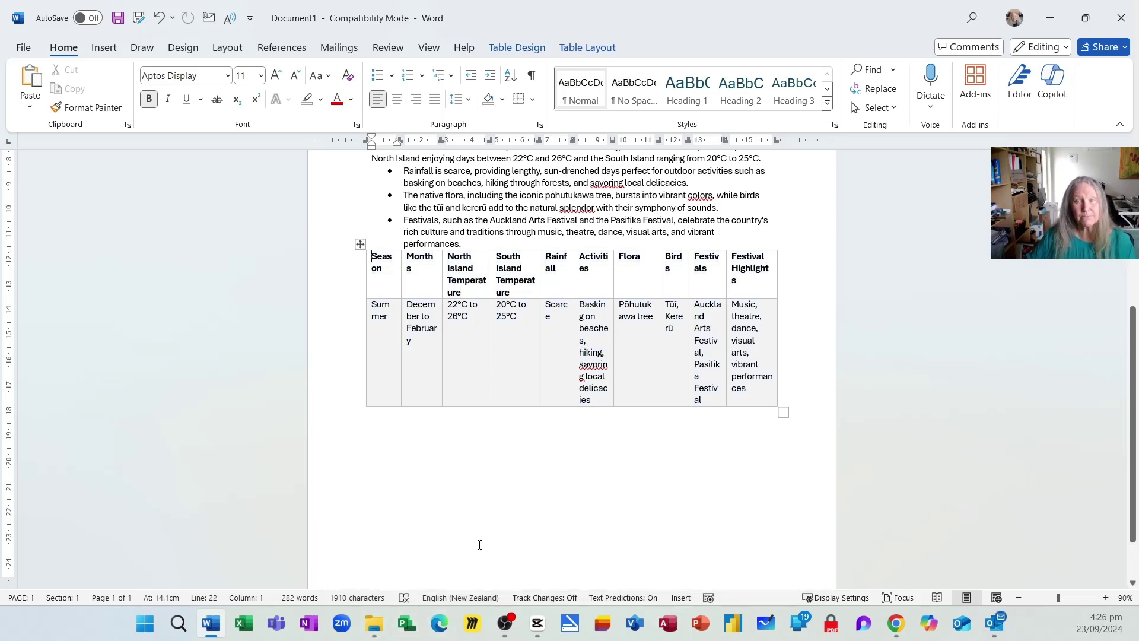
- Delete the lead-in paragraph, its three bullets and the leftover empty bullet line above the table
{"action": "scroll", "coordinate": [562, 507], "scroll_direction": "up", "scroll_amount": 5}
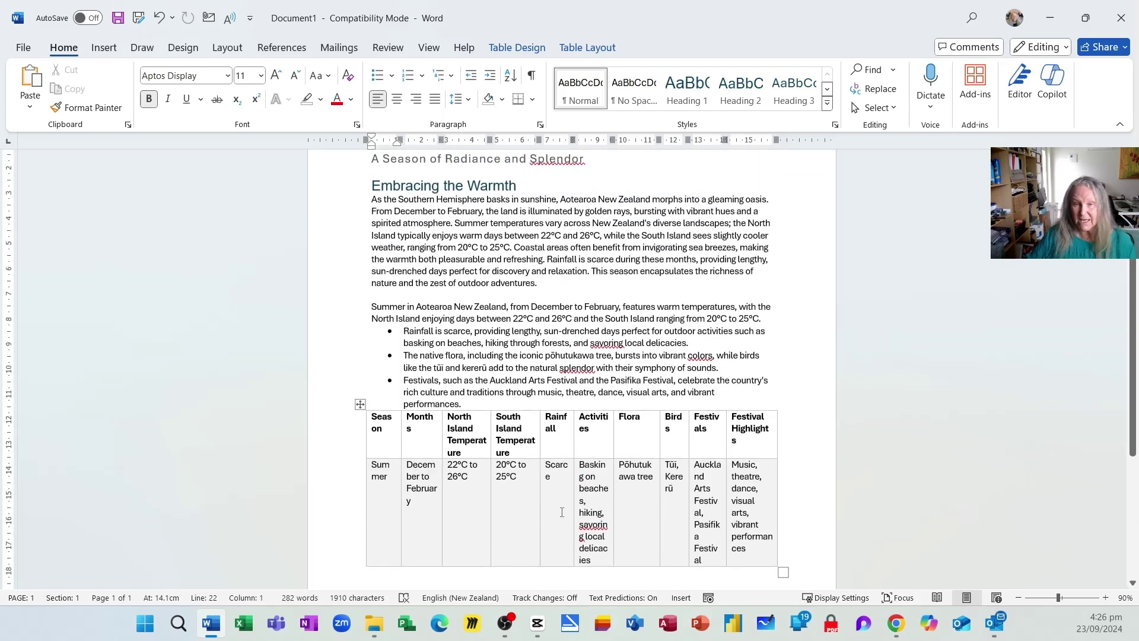
{"action": "left_click_drag", "start_coordinate": [338, 309], "coordinate": [340, 404]}
{"action": "key", "text": "Delete"}
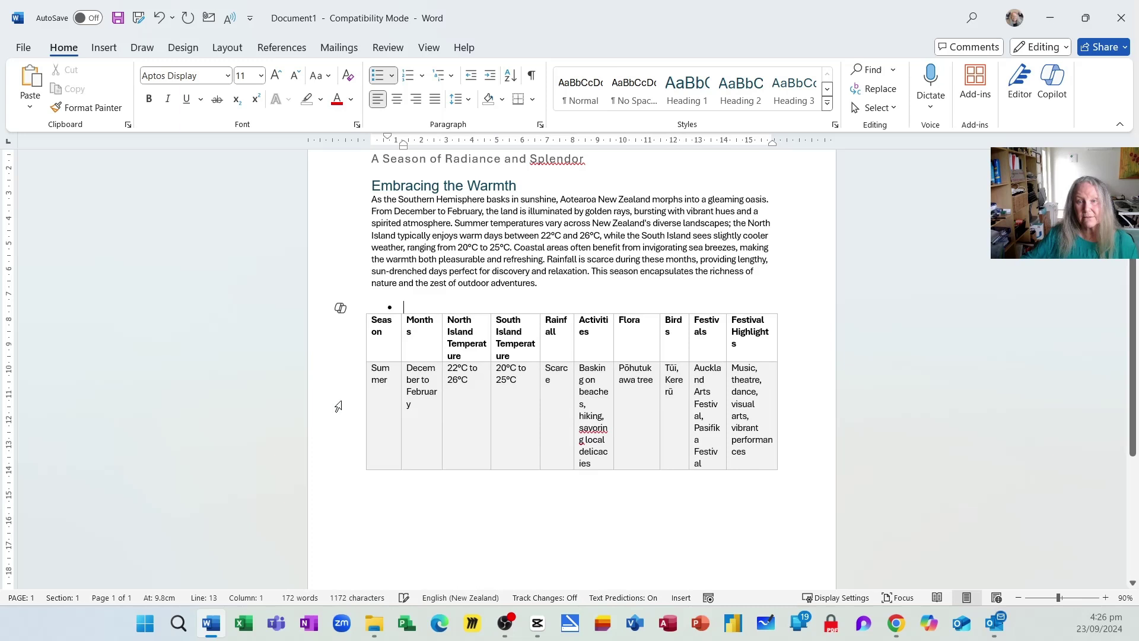
{"action": "key", "text": "BackSpace"}
{"action": "key", "text": "BackSpace"}
{"action": "key", "text": "BackSpace"}
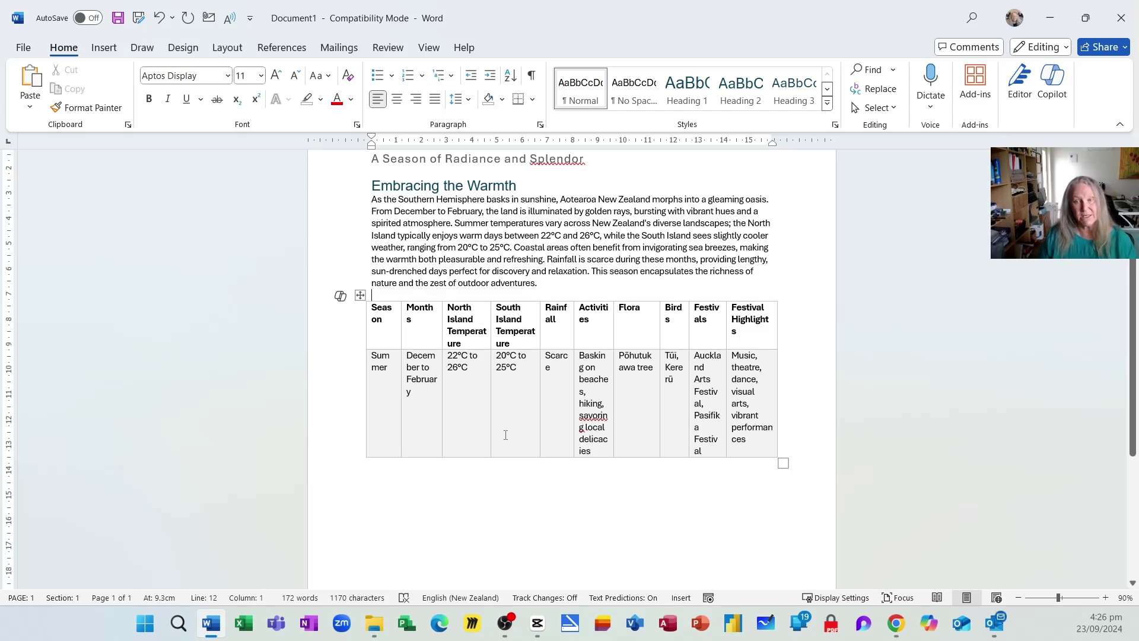
{"action": "scroll", "coordinate": [586, 372], "scroll_direction": "up", "scroll_amount": 3}
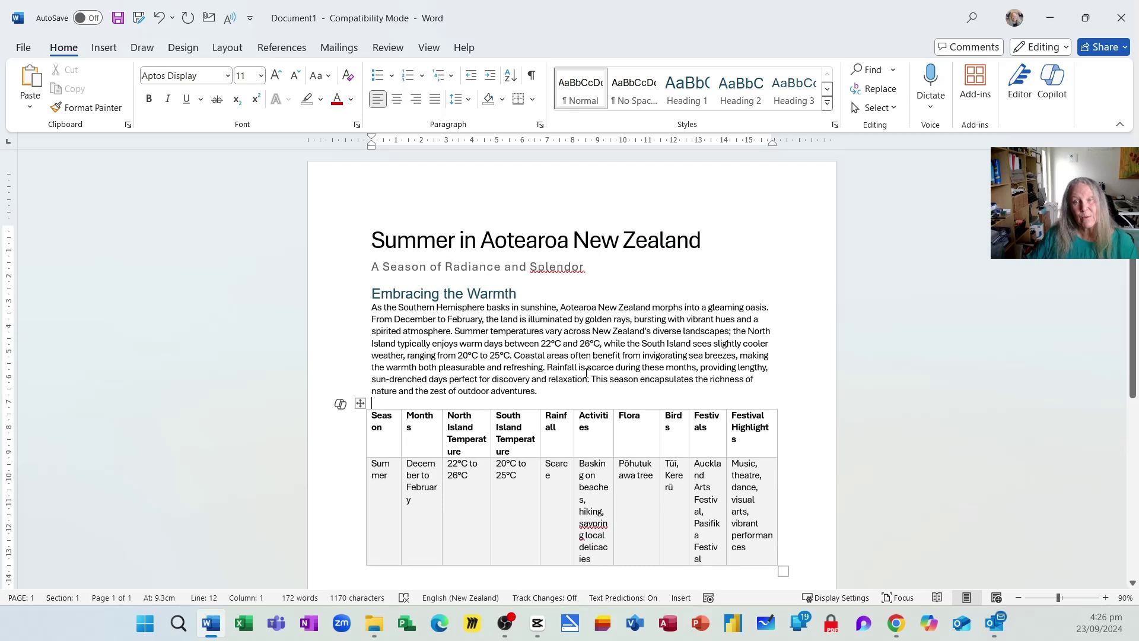